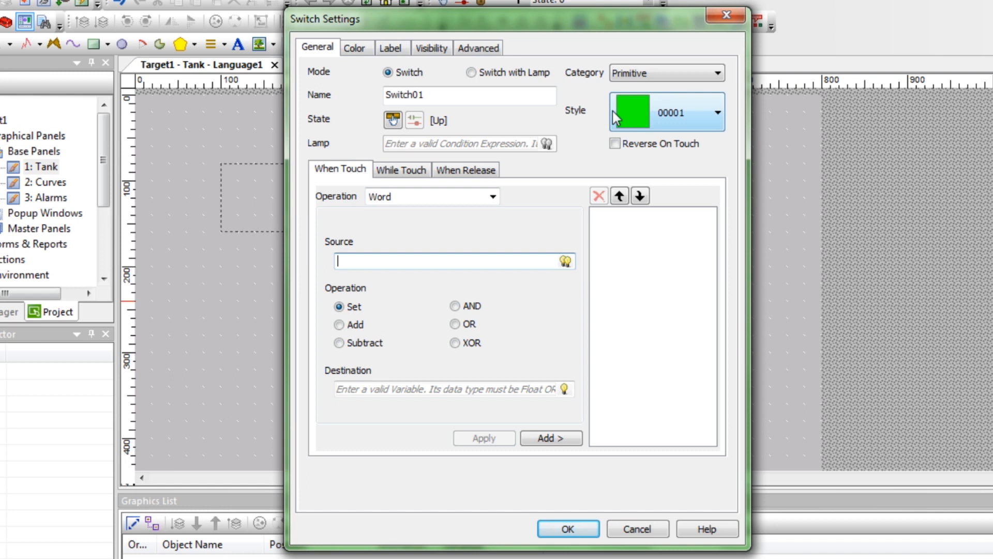
# Give the switch style 00003 and add a Bit Toggle touch operation with Emptying as its destination variable.
pyautogui.click(638, 121)
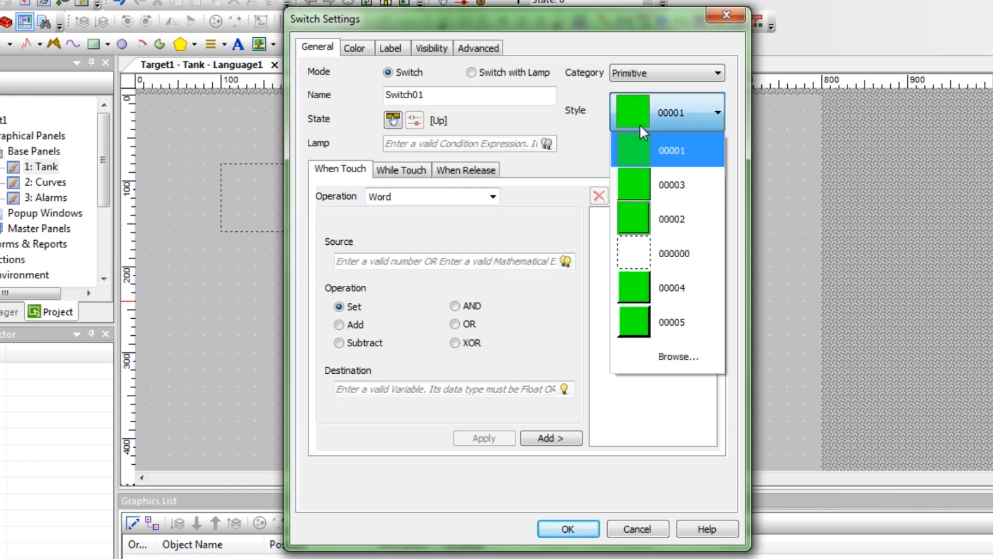
pyautogui.click(652, 186)
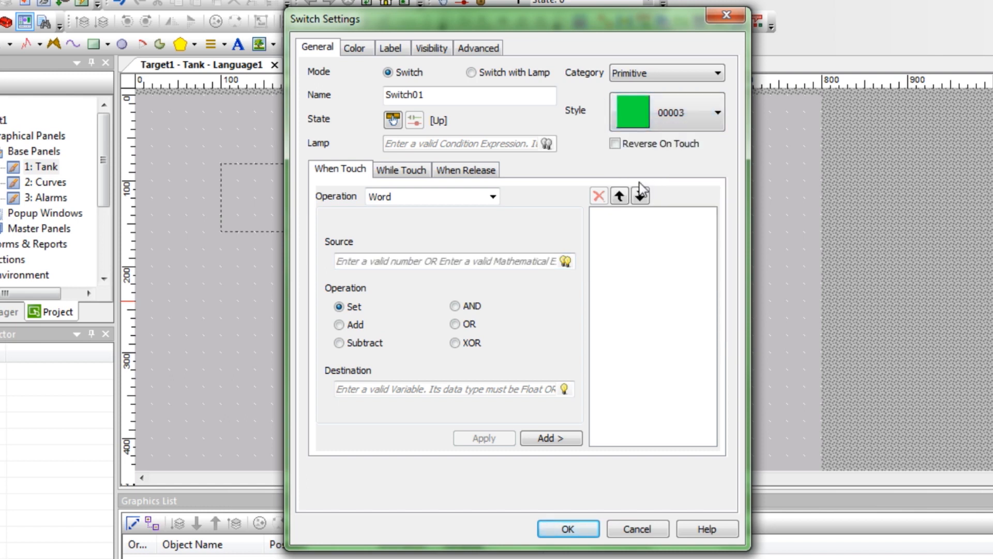
pyautogui.click(492, 198)
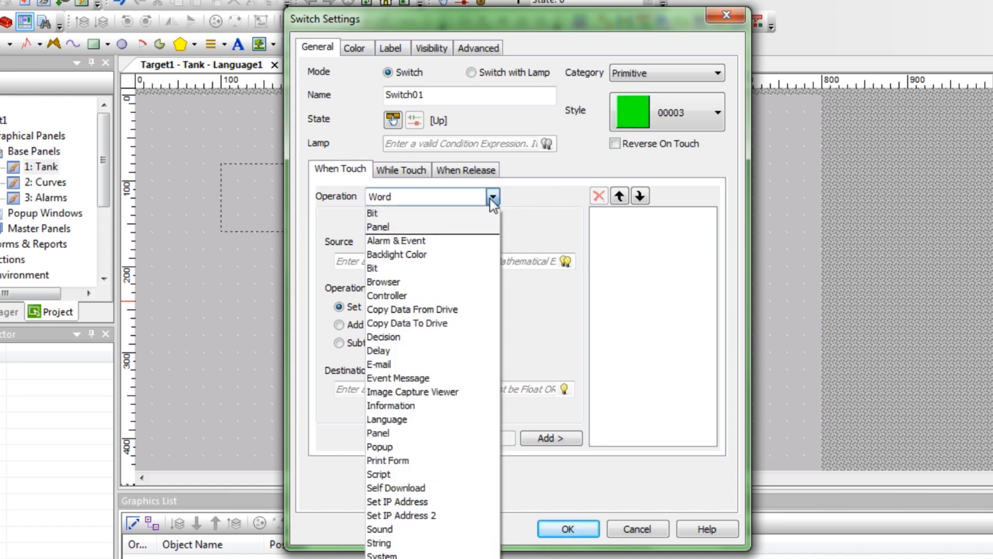
pyautogui.click(409, 268)
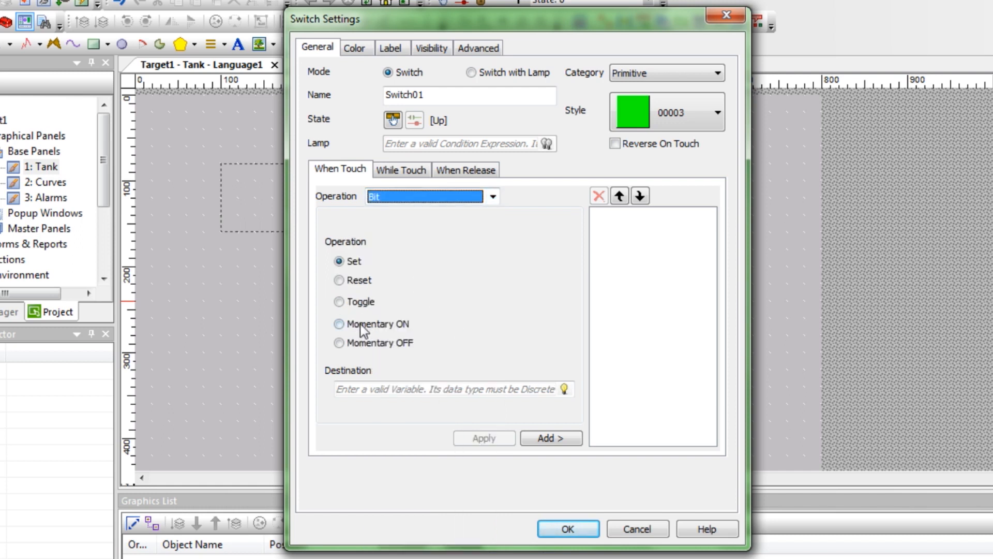
pyautogui.click(343, 303)
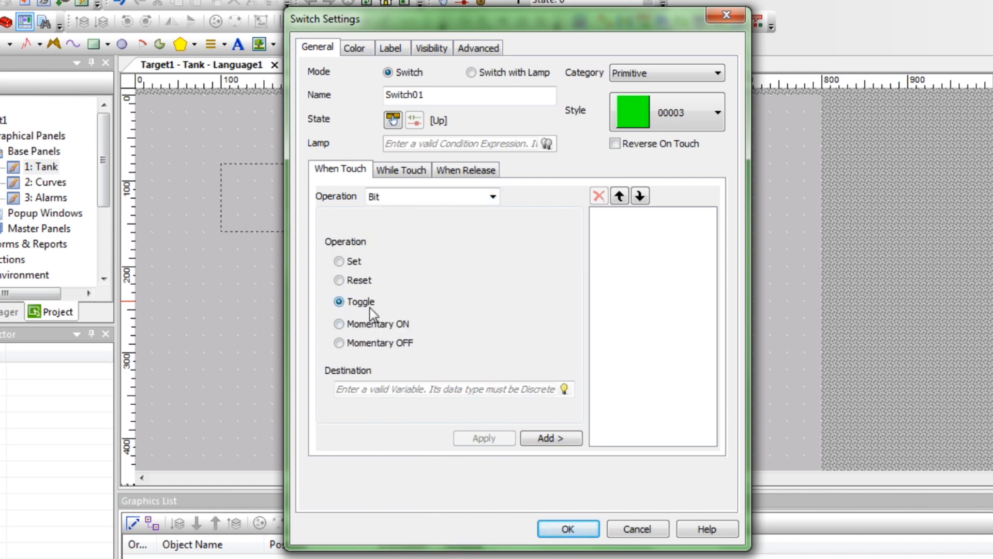
pyautogui.click(565, 389)
pyautogui.doubleClick(623, 416)
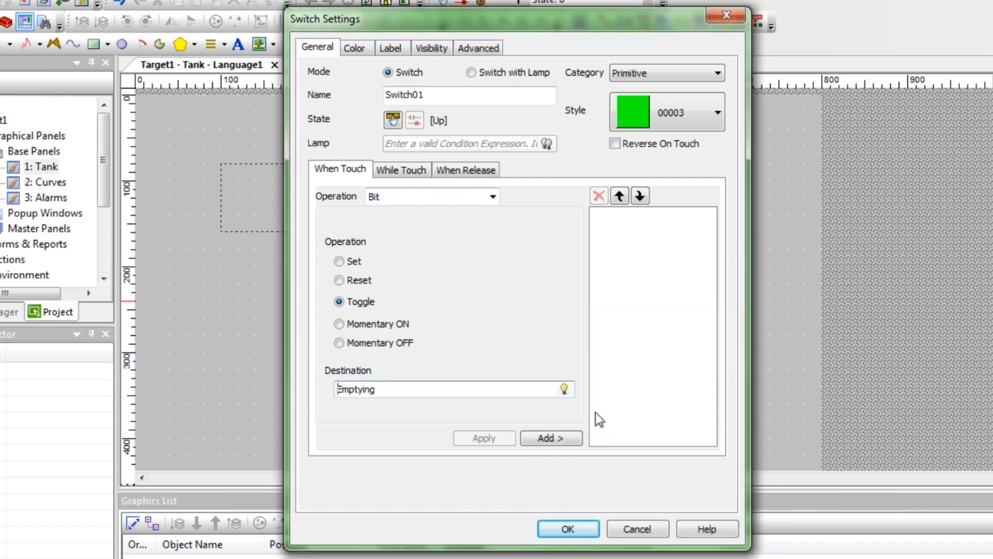
pyautogui.click(562, 436)
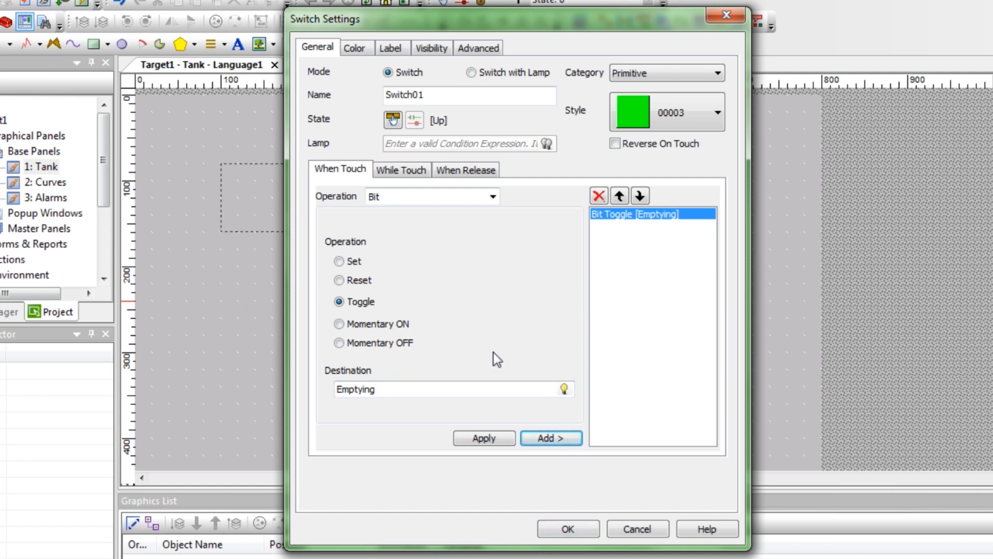
# Give the switch a static label with the text "Emptying".
pyautogui.click(393, 52)
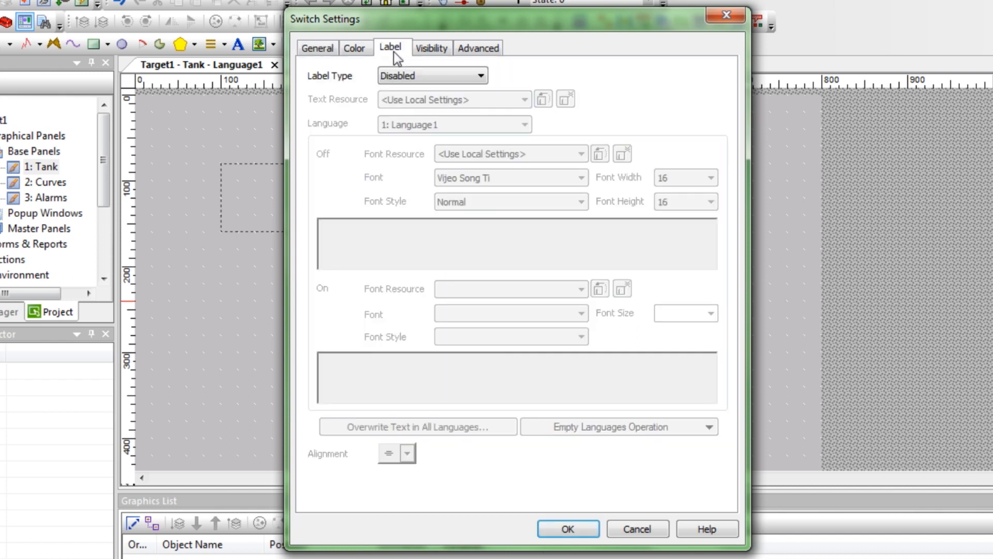
pyautogui.click(437, 79)
pyautogui.click(438, 103)
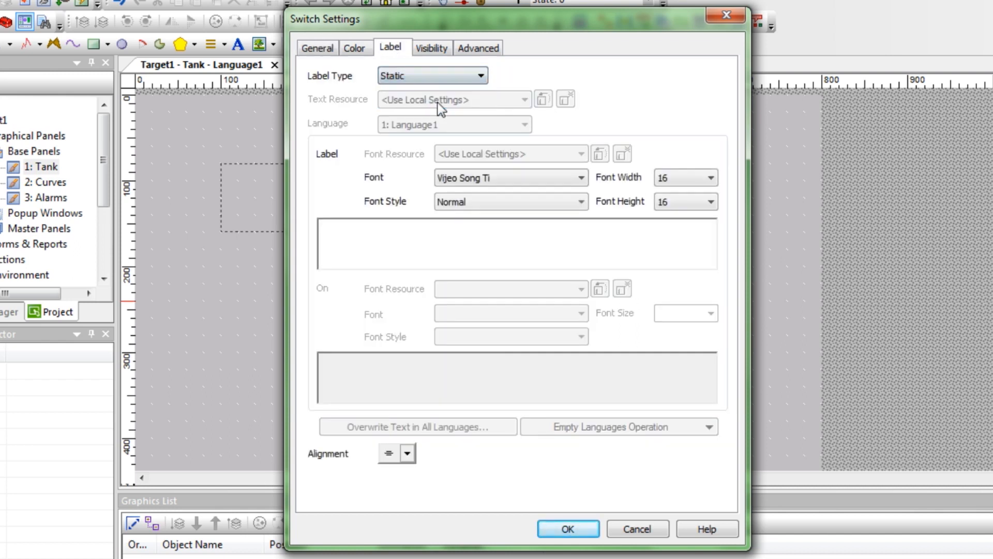
pyautogui.click(395, 243)
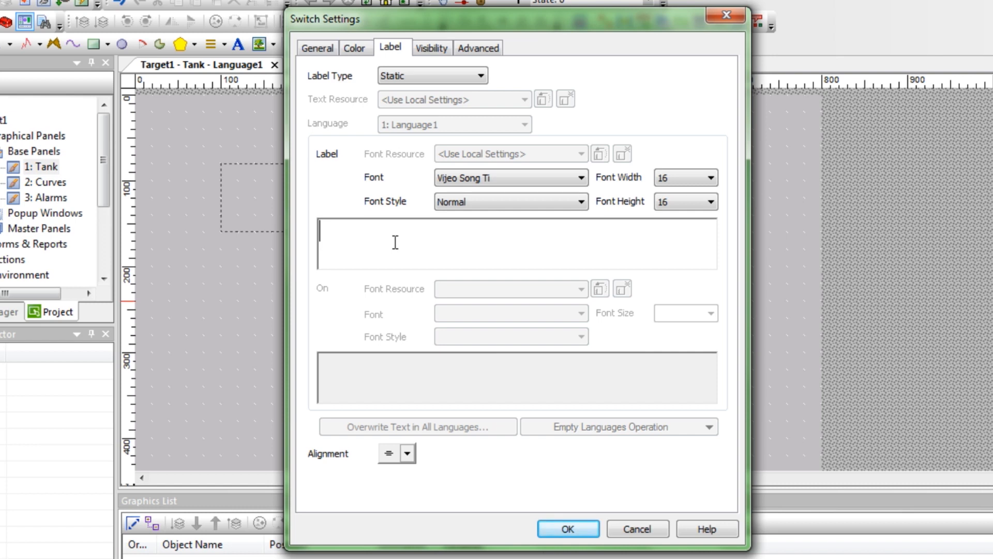
pyautogui.write('Emptying')
# Set the switch's fore color to white and its text color to black, and accept the switch settings.
pyautogui.click(356, 50)
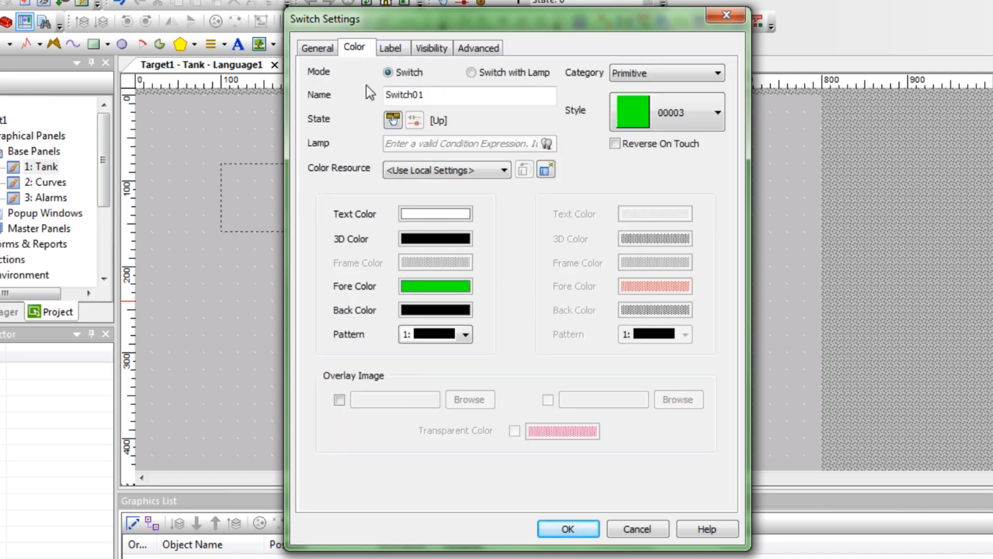
pyautogui.click(434, 286)
pyautogui.click(499, 290)
pyautogui.click(597, 406)
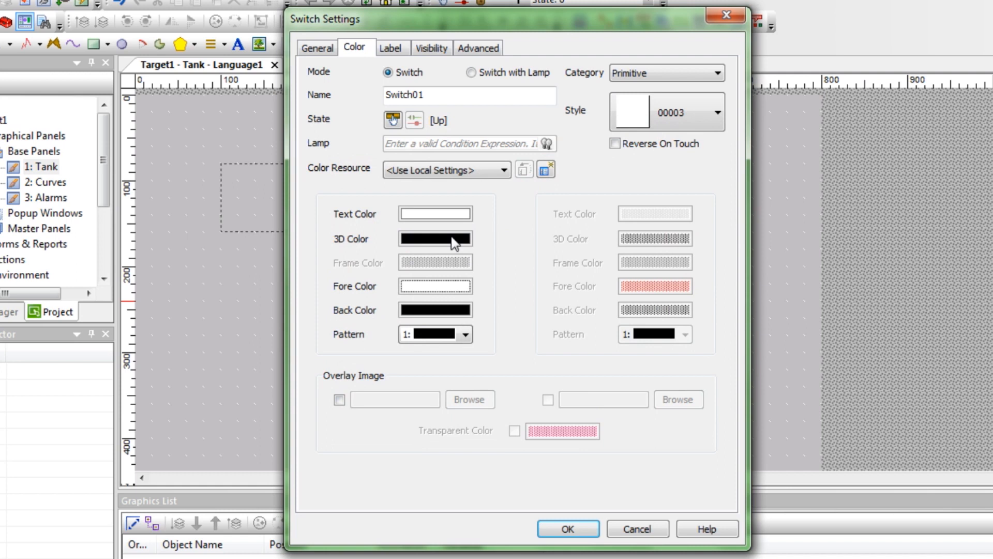
pyautogui.click(445, 214)
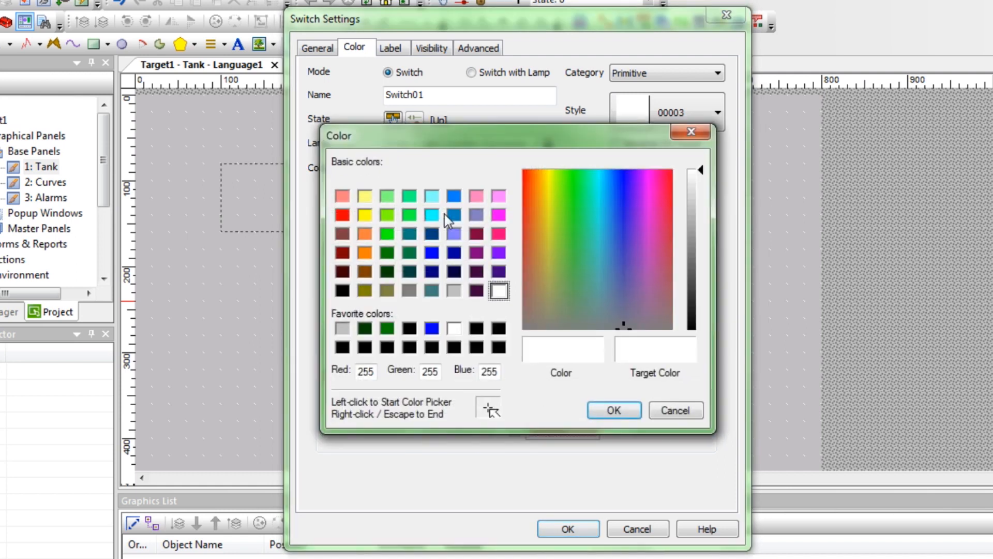
pyautogui.click(501, 329)
pyautogui.click(613, 409)
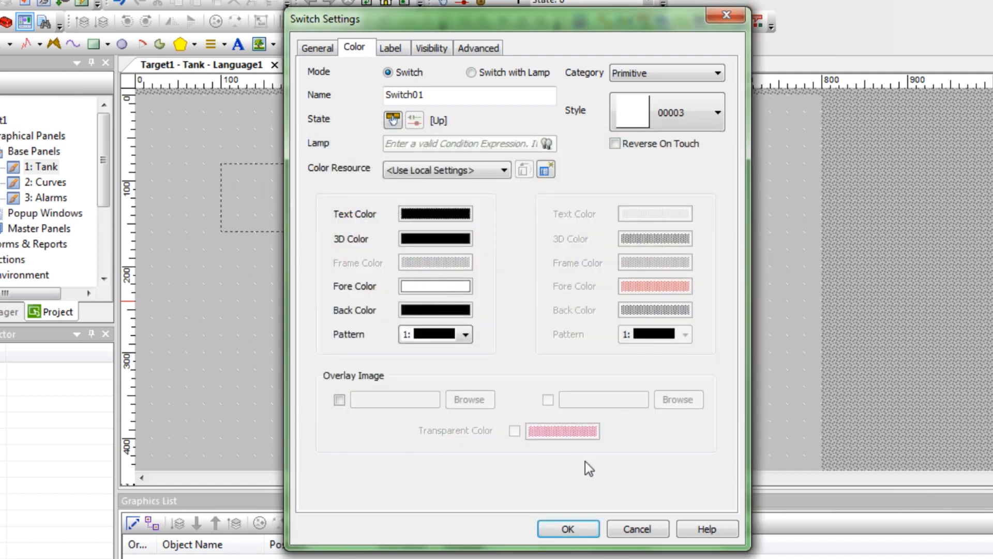
pyautogui.click(569, 529)
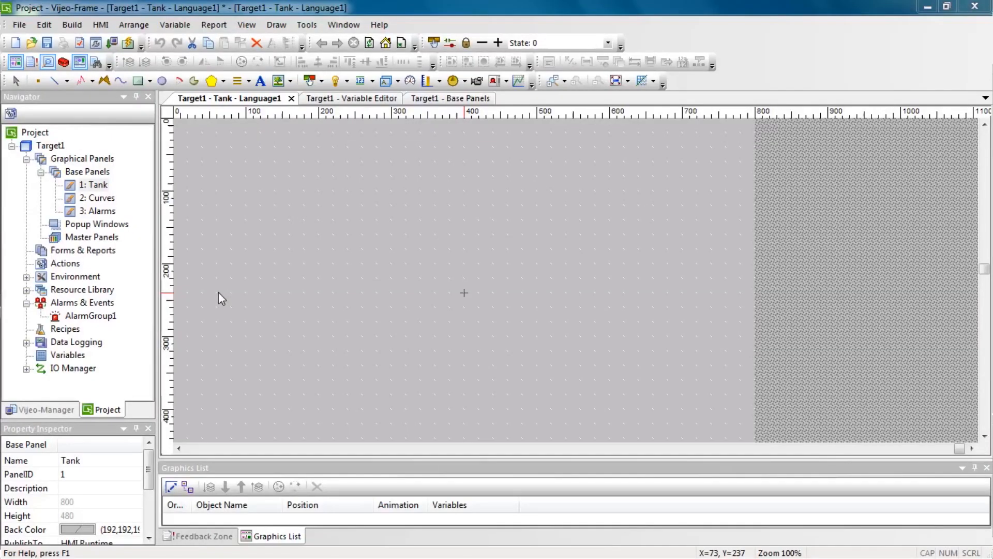
# Create a new recipe group under Recipes and name it Tanksetting.
pyautogui.click(64, 329)
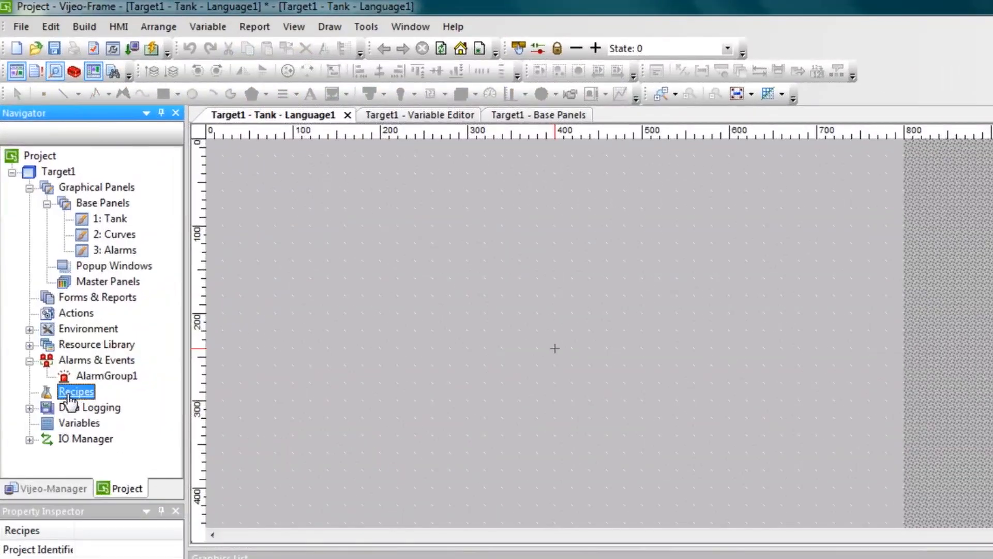
pyautogui.rightClick(69, 396)
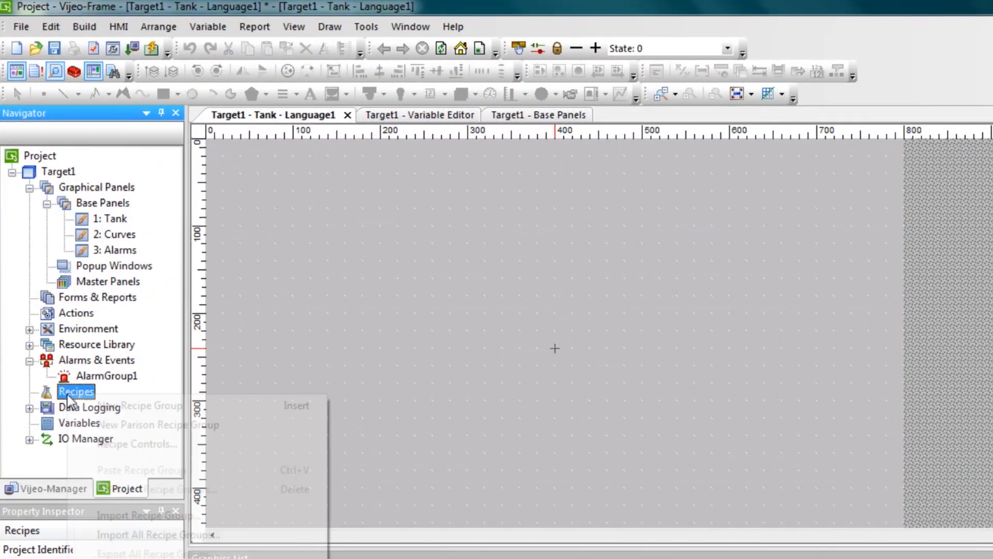
pyautogui.click(127, 406)
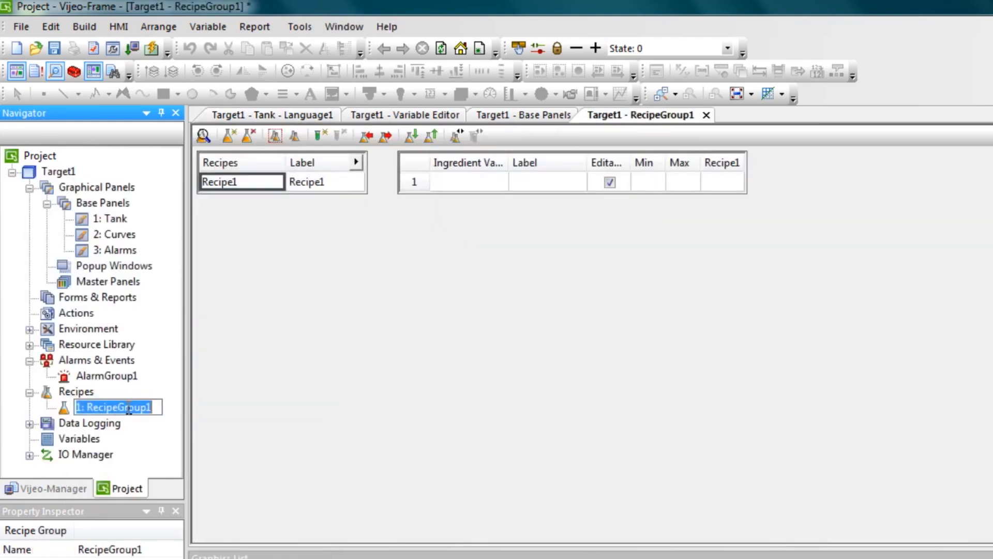
pyautogui.write('Tanksetting')
pyautogui.press('Return')
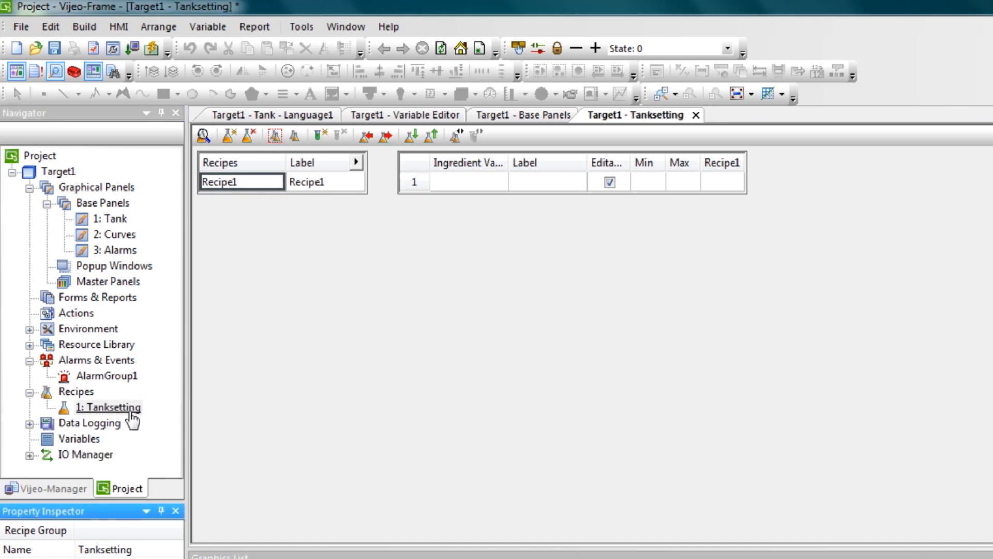
pyautogui.click(131, 413)
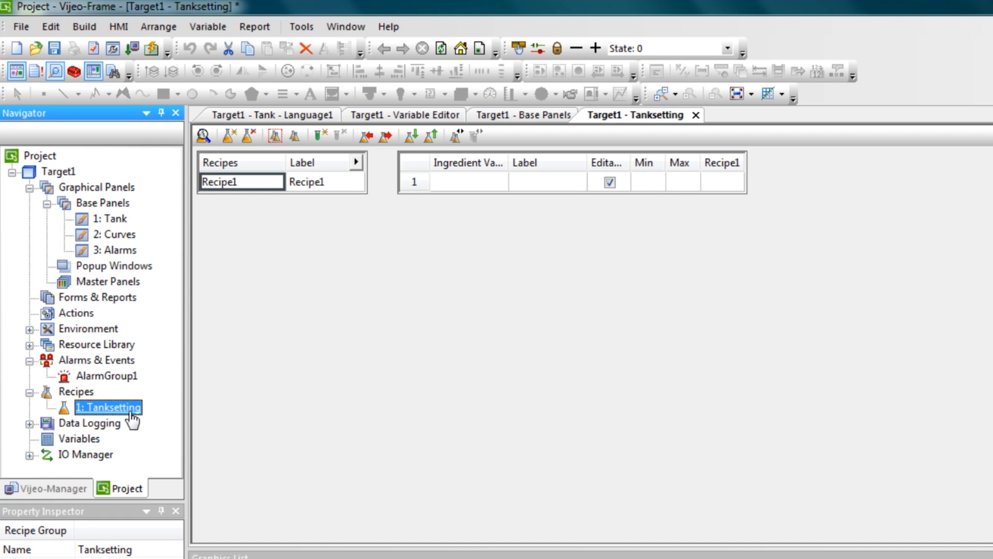
# Add two more recipes to the Tanksetting group below Recipe1.
pyautogui.rightClick(262, 186)
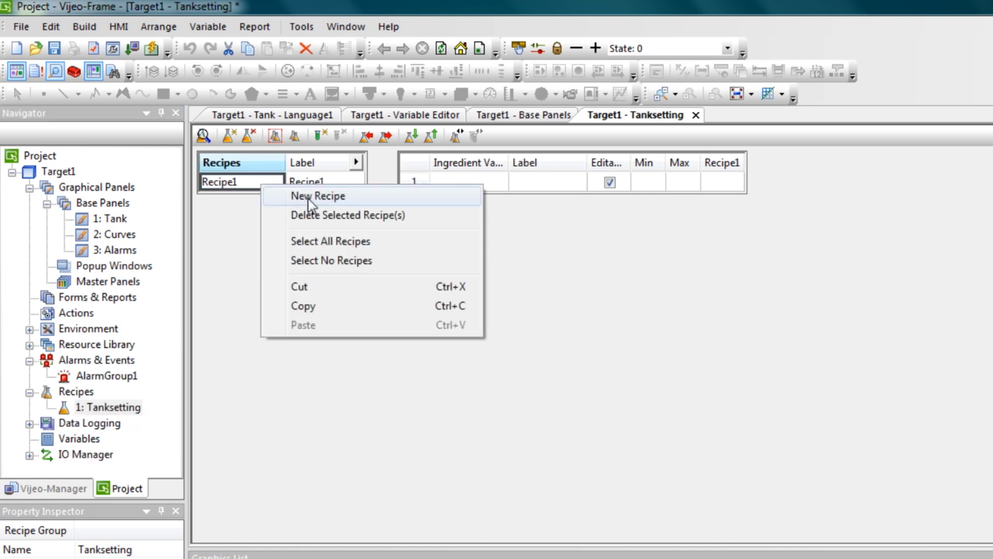
pyautogui.click(282, 195)
pyautogui.rightClick(269, 208)
pyautogui.click(296, 214)
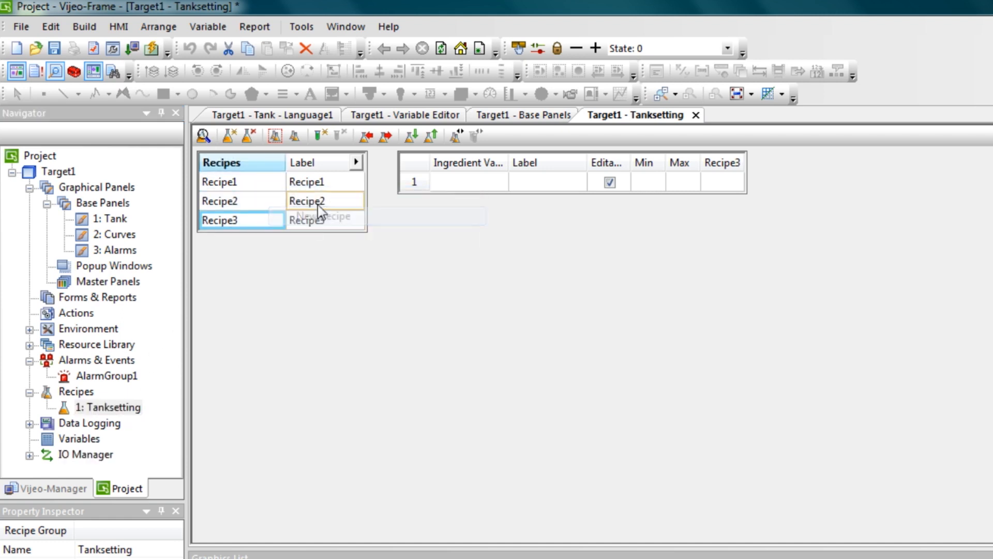
# Label the three recipes small, medium and large in the expanded Language1 column, and collapse the recipe table again.
pyautogui.click(357, 164)
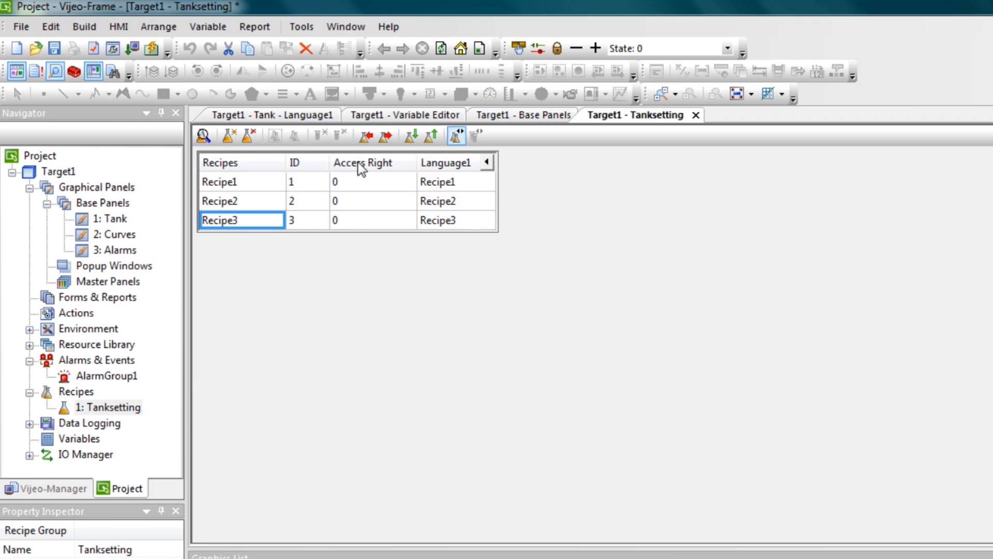
pyautogui.doubleClick(478, 186)
pyautogui.write('small')
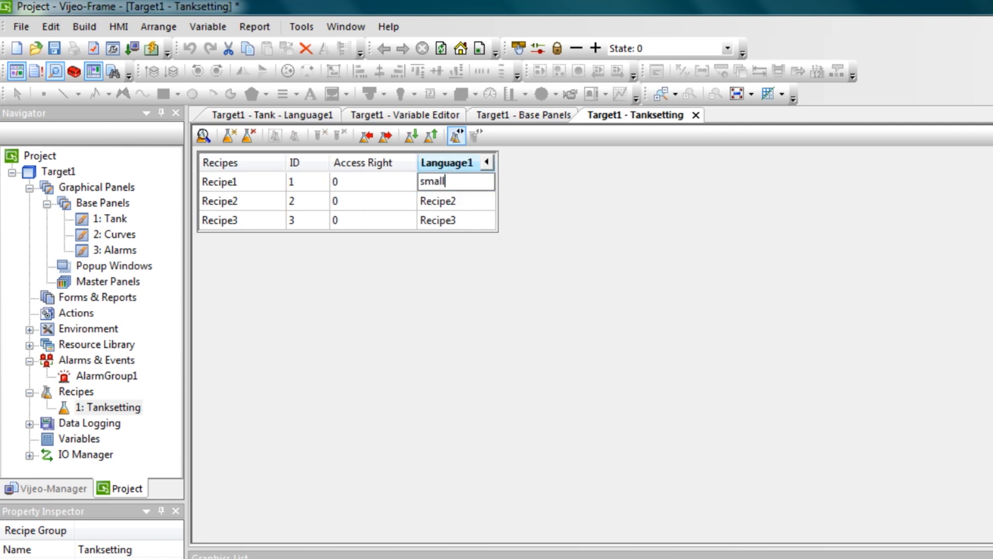
pyautogui.press('Return')
pyautogui.write('medium')
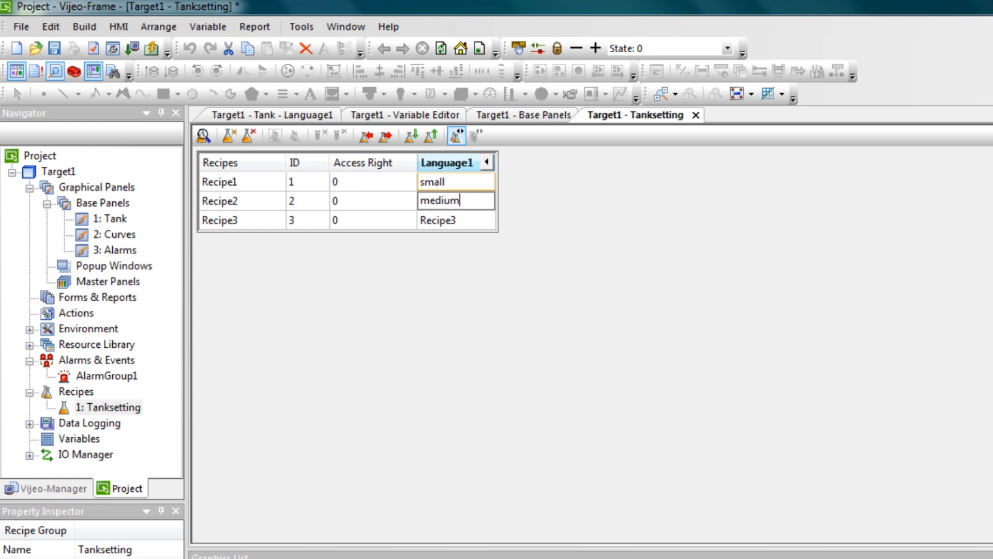
pyautogui.press('Return')
pyautogui.write('large')
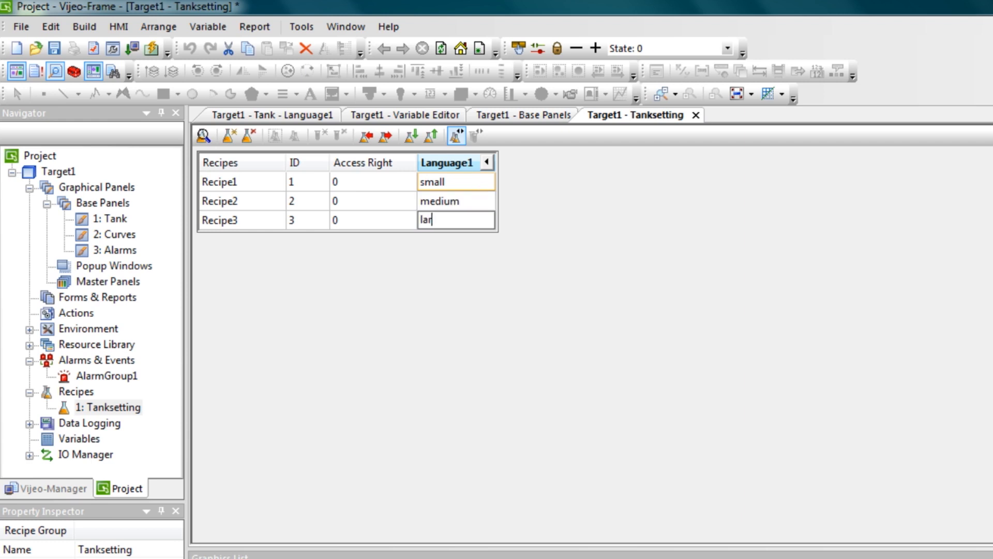
pyautogui.click(269, 161)
pyautogui.click(486, 162)
# Assign the Water_level variable to the first ingredient row of the Tanksetting group.
pyautogui.click(407, 185)
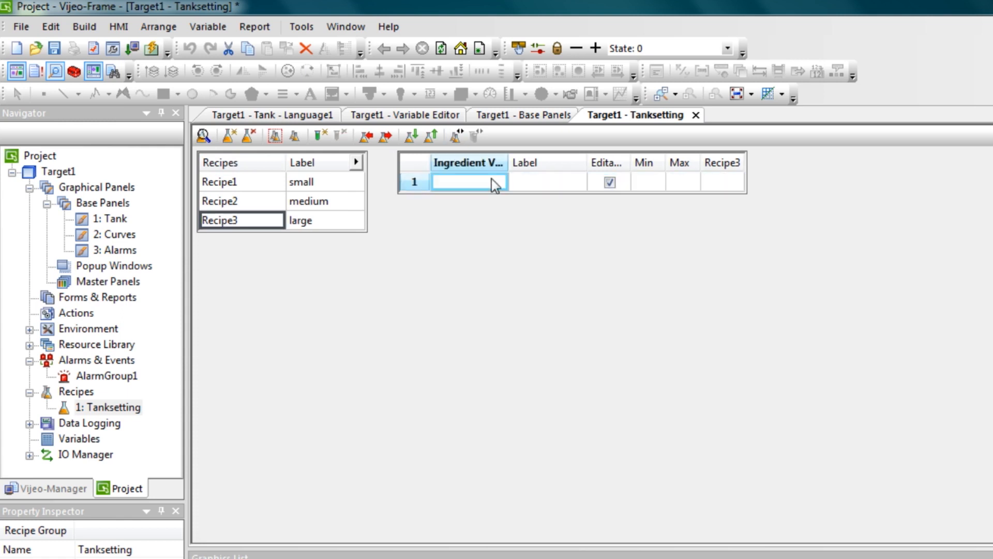
pyautogui.click(489, 179)
pyautogui.click(498, 182)
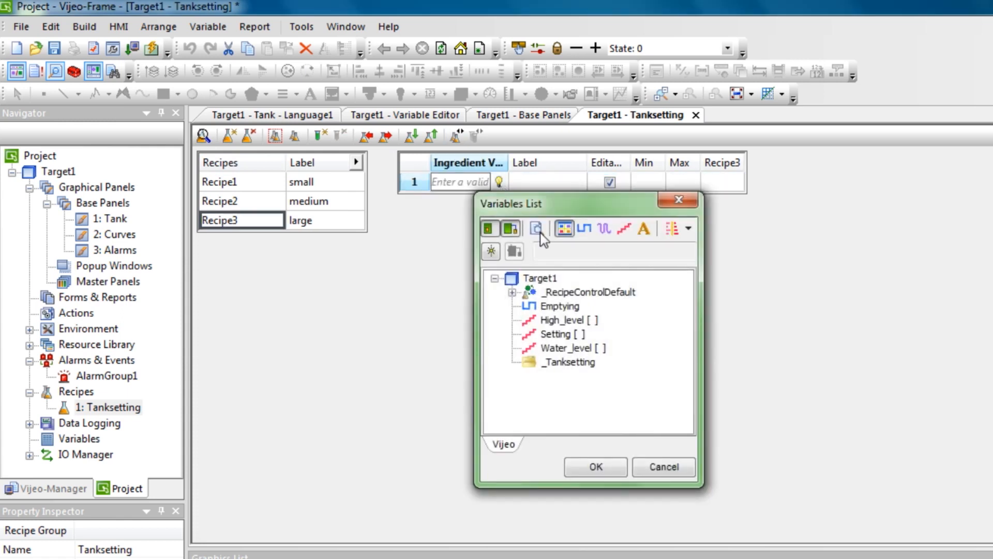
pyautogui.click(561, 348)
pyautogui.click(591, 467)
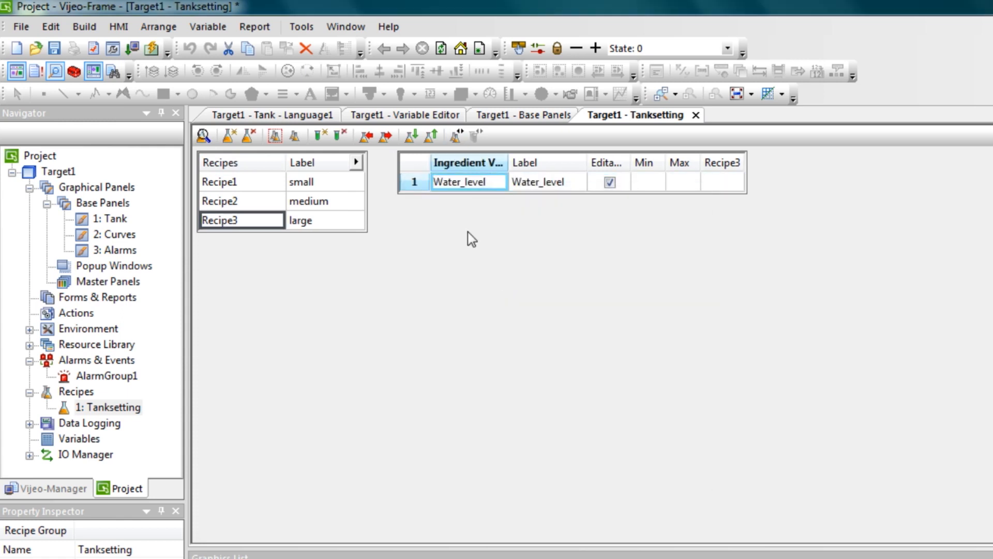
# Add a second ingredient row and assign the Setting variable to it.
pyautogui.rightClick(423, 186)
pyautogui.click(468, 195)
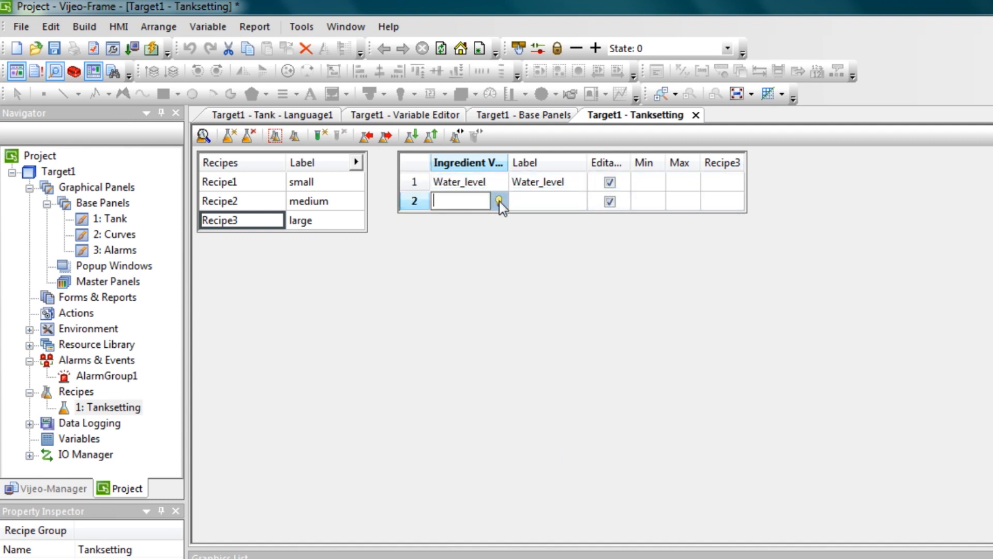
pyautogui.click(499, 201)
pyautogui.click(553, 353)
pyautogui.click(590, 485)
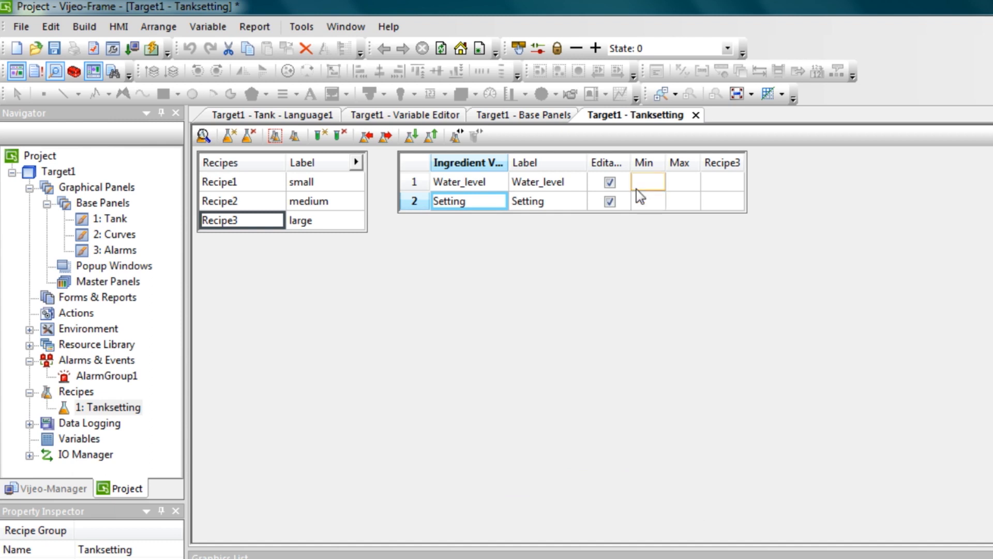
# Show all three recipes and give Water_level a minimum of 0, a maximum of 100, and recipe values 25, 50 and 80.
pyautogui.click(310, 162)
pyautogui.click(653, 179)
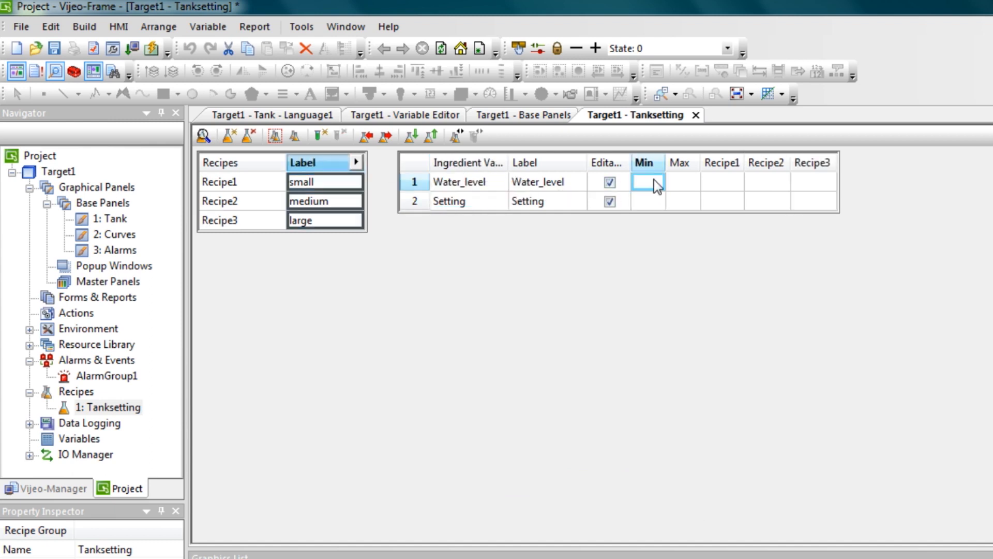
pyautogui.write('0')
pyautogui.press('Tab')
pyautogui.write('100')
pyautogui.press('Tab')
pyautogui.write('25')
pyautogui.press('Tab')
pyautogui.write('50')
pyautogui.press('Tab')
pyautogui.write('80')
# Give Setting a minimum of 0, a maximum of 100, and recipe values 27, 52 and 82, and save the project.
pyautogui.click(658, 199)
pyautogui.write('0')
pyautogui.press('Tab')
pyautogui.write('100')
pyautogui.press('Tab')
pyautogui.write('27')
pyautogui.press('Tab')
pyautogui.write('52')
pyautogui.press('Tab')
pyautogui.write('82')
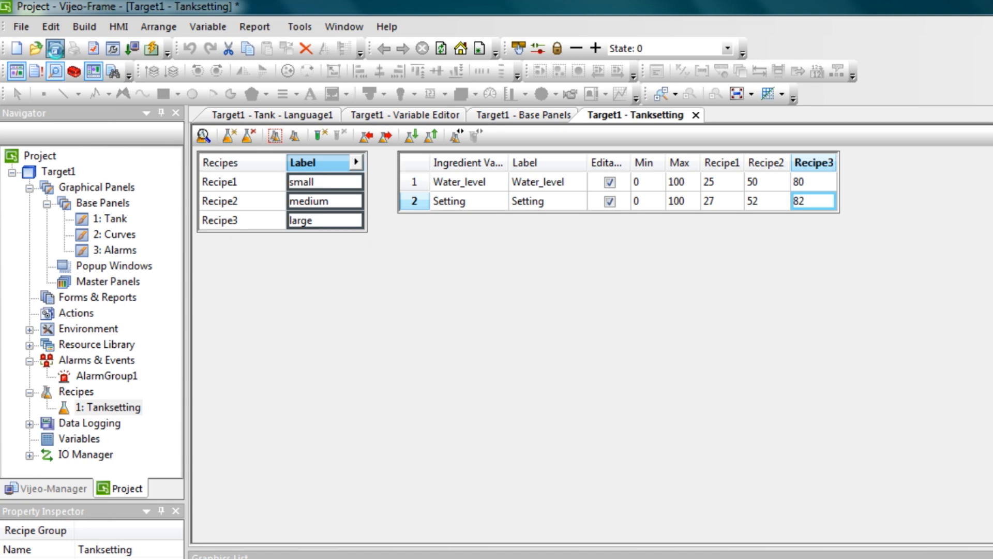
pyautogui.click(56, 49)
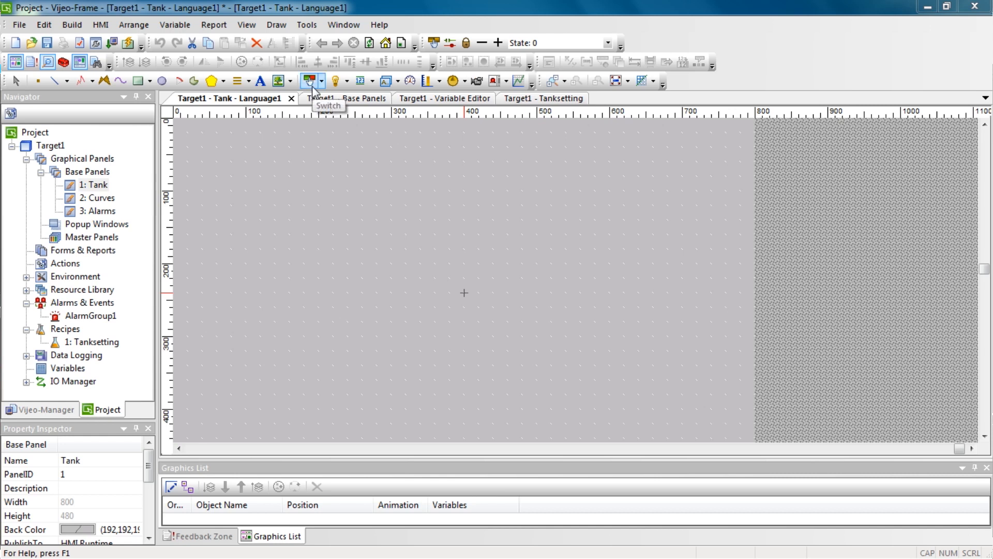
# Draw a switch about 120 by 40 pixels in the upper area of the Tank panel and give it Primitive style 00002.
pyautogui.click(310, 80)
pyautogui.moveTo(246, 177); pyautogui.dragTo(328, 200)
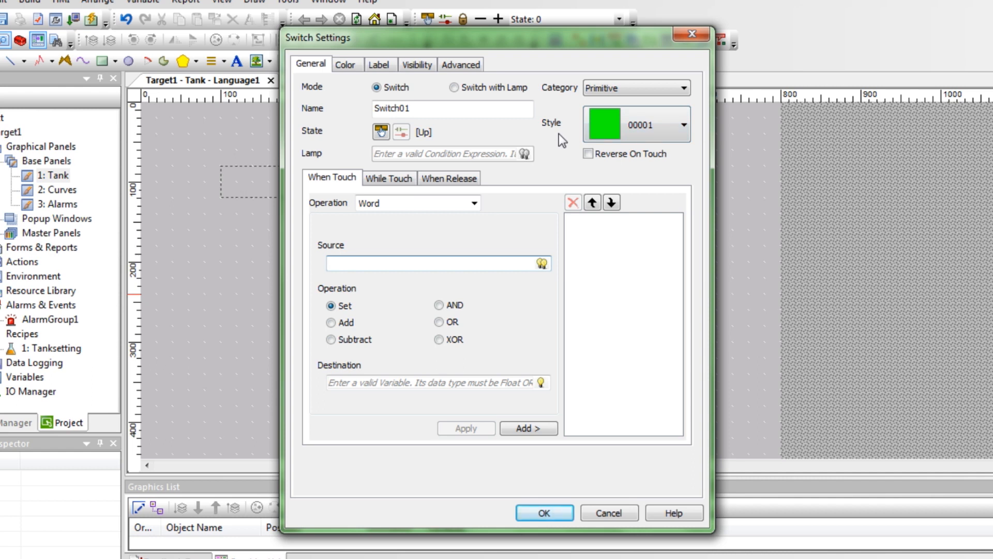
pyautogui.click(604, 129)
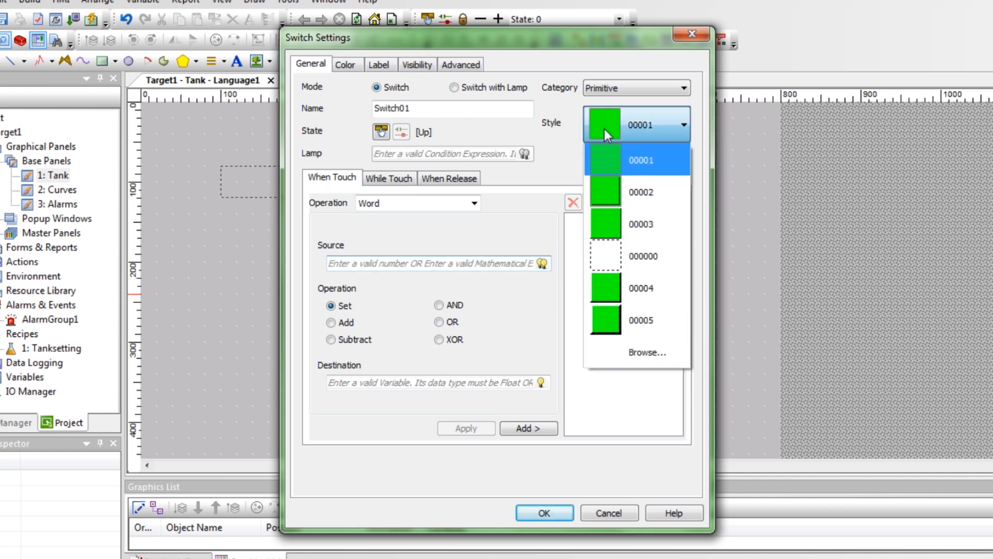
pyautogui.click(639, 192)
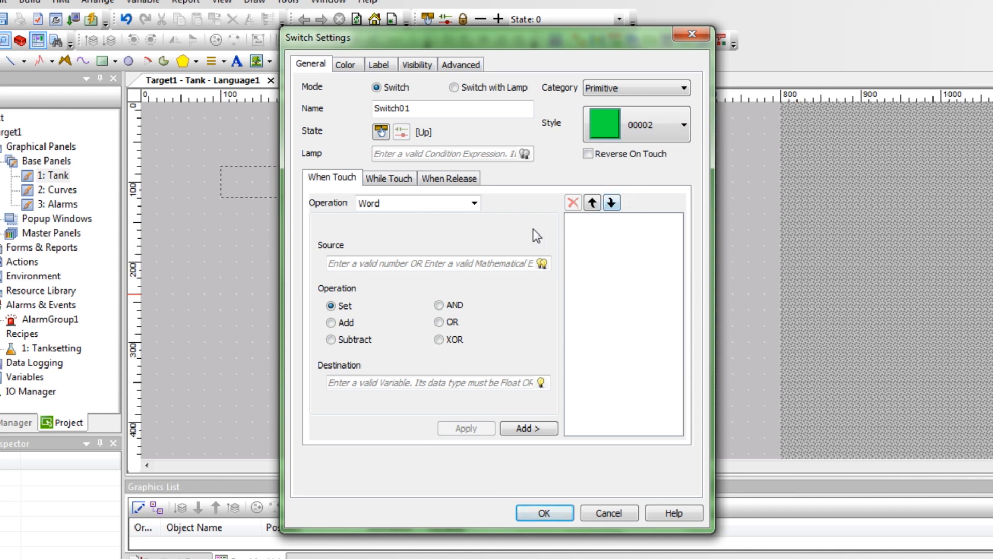
# Add a When Touch Word operation to the switch that sets _RecipeControlDefault.RecipeNumber to 1.
pyautogui.click(472, 202)
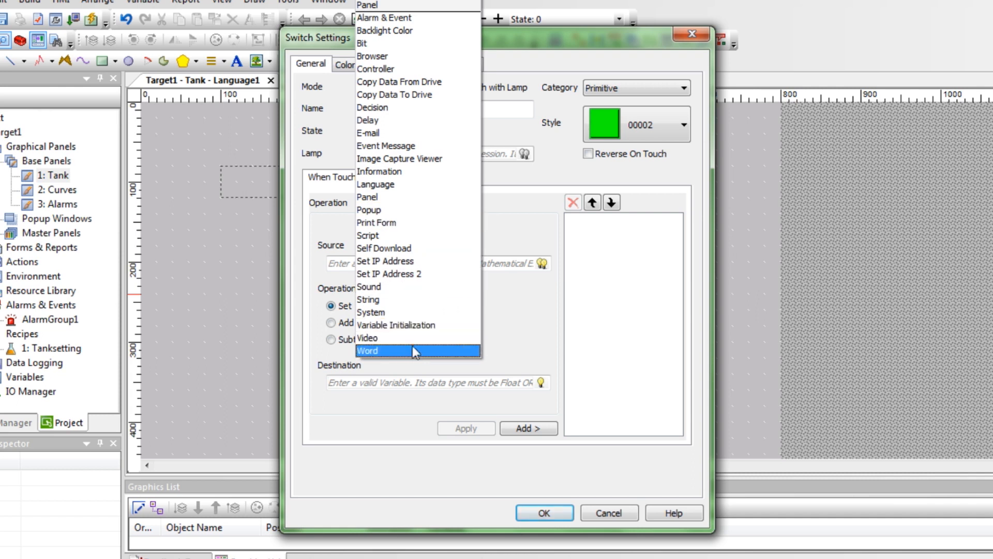
pyautogui.click(414, 352)
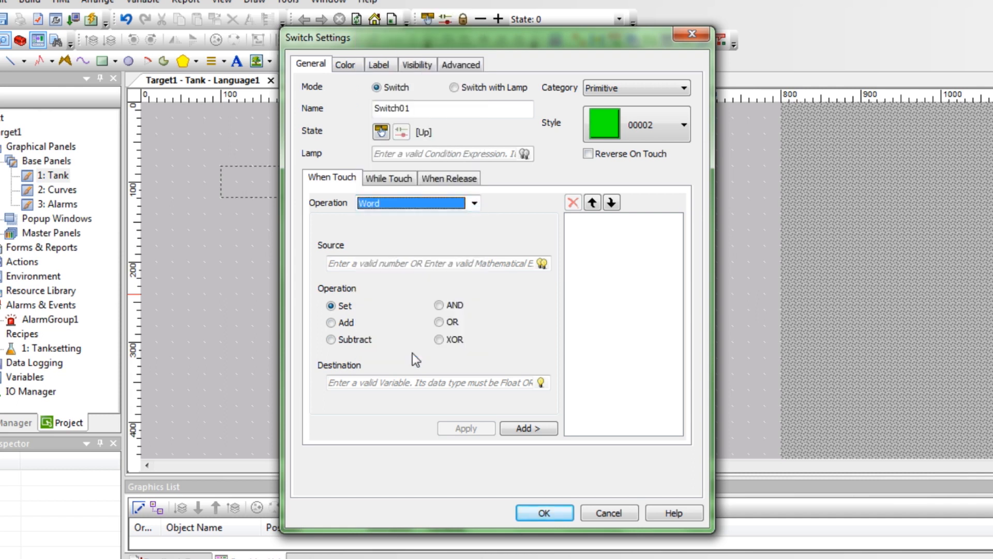
pyautogui.click(401, 265)
pyautogui.write('1')
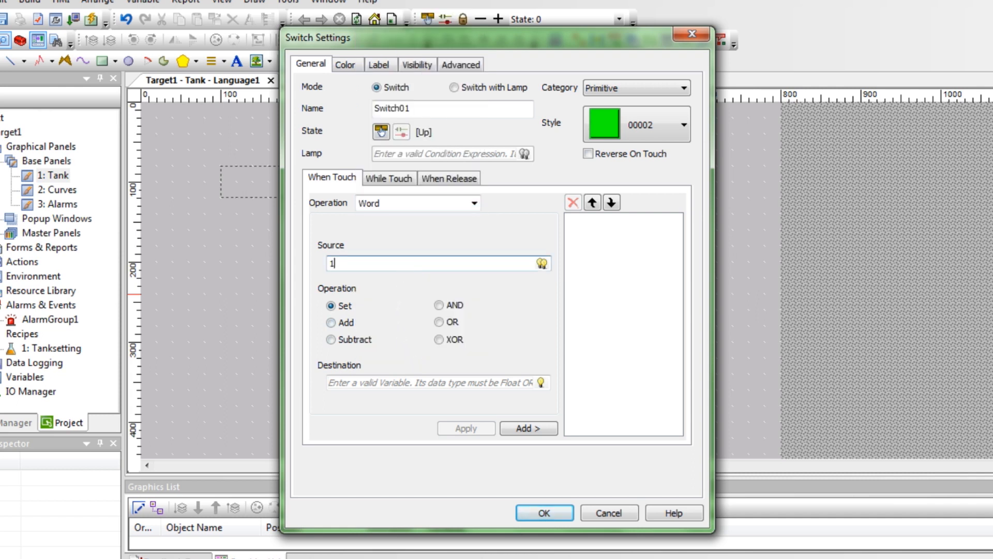
pyautogui.click(529, 382)
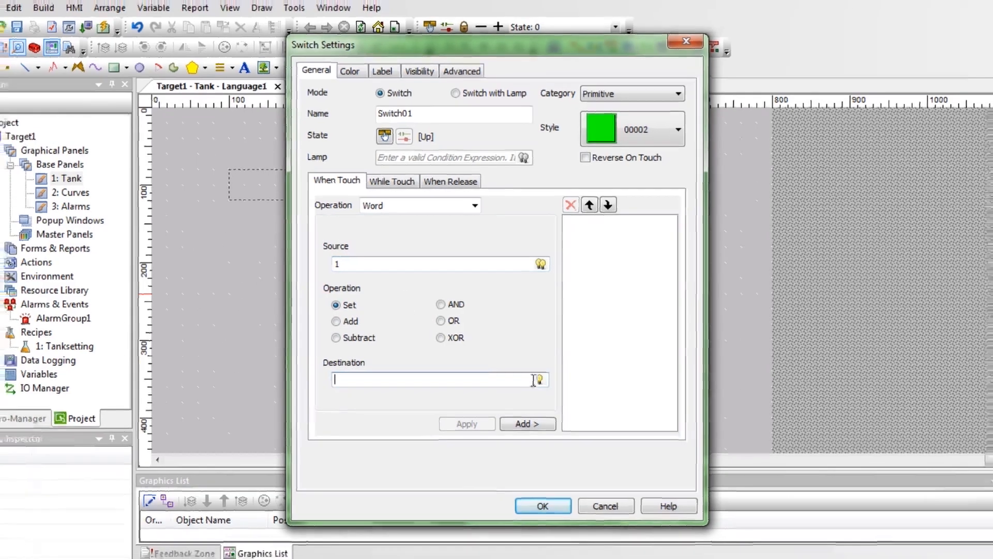
pyautogui.click(541, 384)
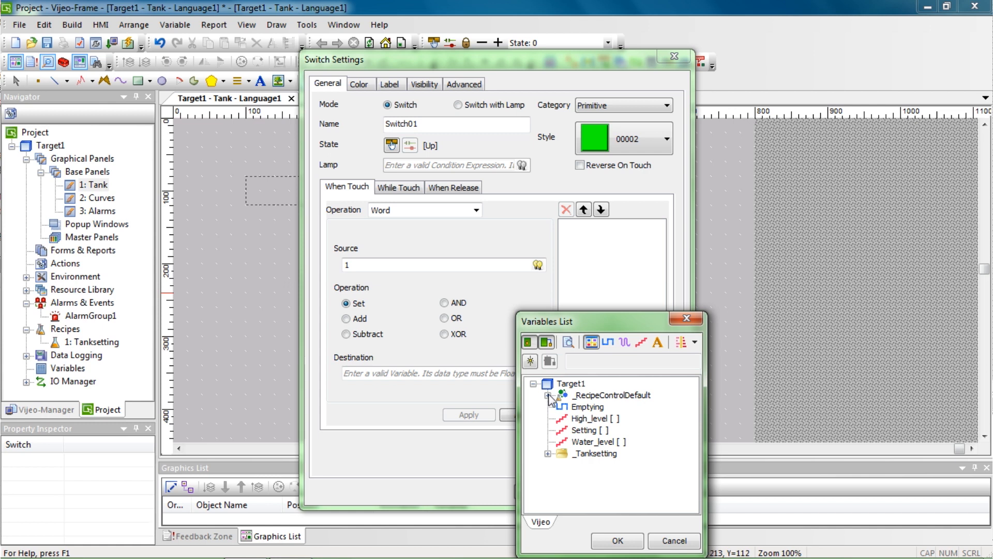
pyautogui.click(548, 396)
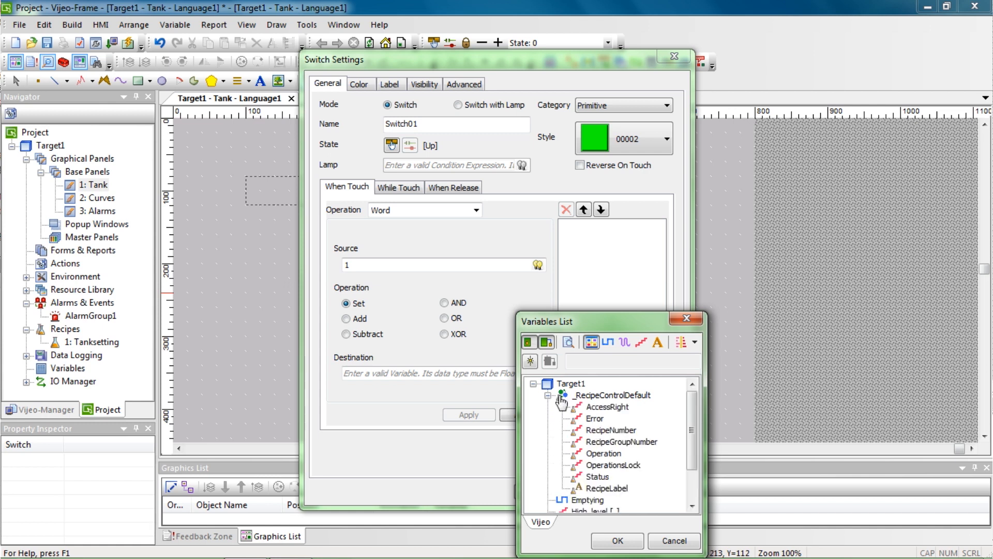
pyautogui.click(606, 430)
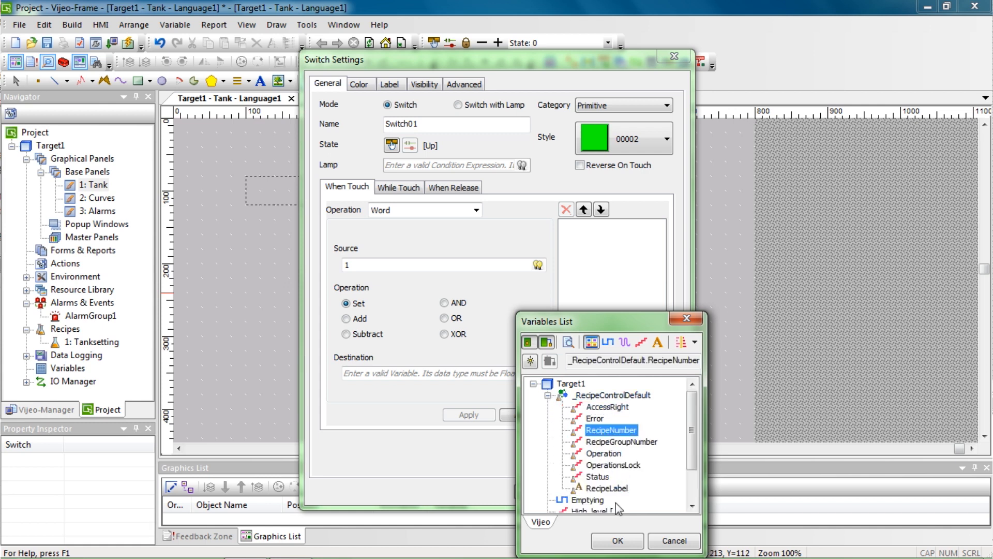
pyautogui.click(618, 540)
pyautogui.click(535, 415)
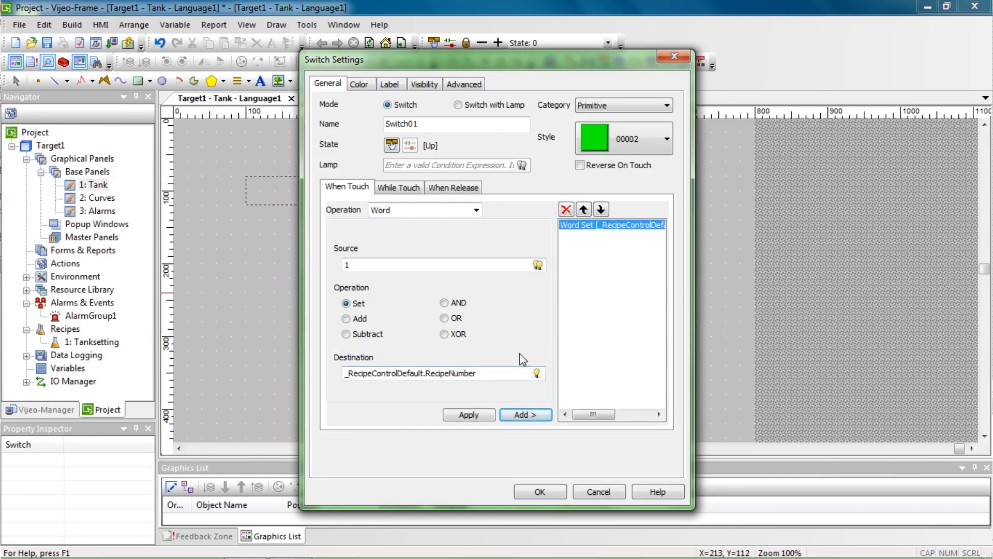
# Add a second Word Set operation that writes 1 to _RecipeControlDefault.Operation.
pyautogui.click(538, 372)
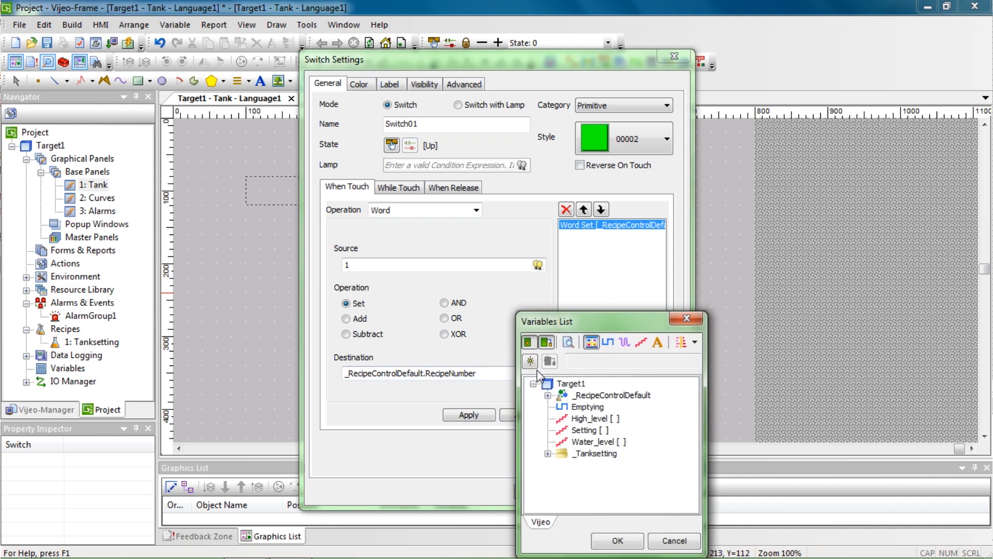
pyautogui.click(548, 395)
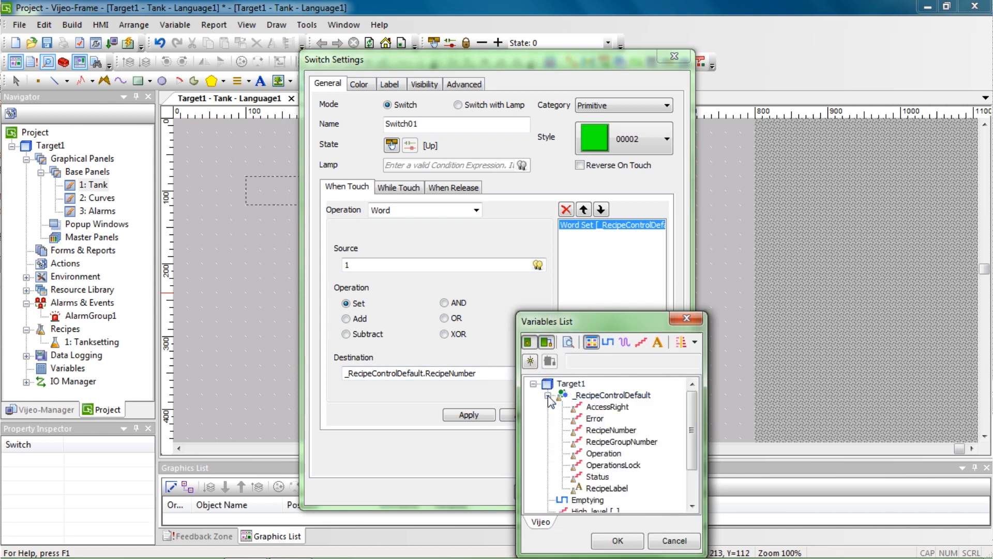
pyautogui.click(604, 454)
pyautogui.click(618, 540)
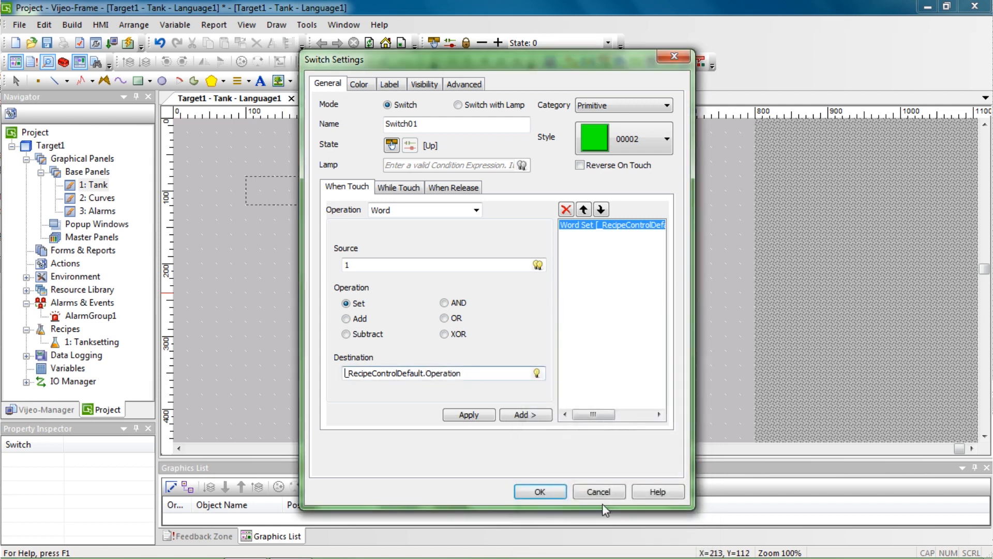
pyautogui.click(521, 415)
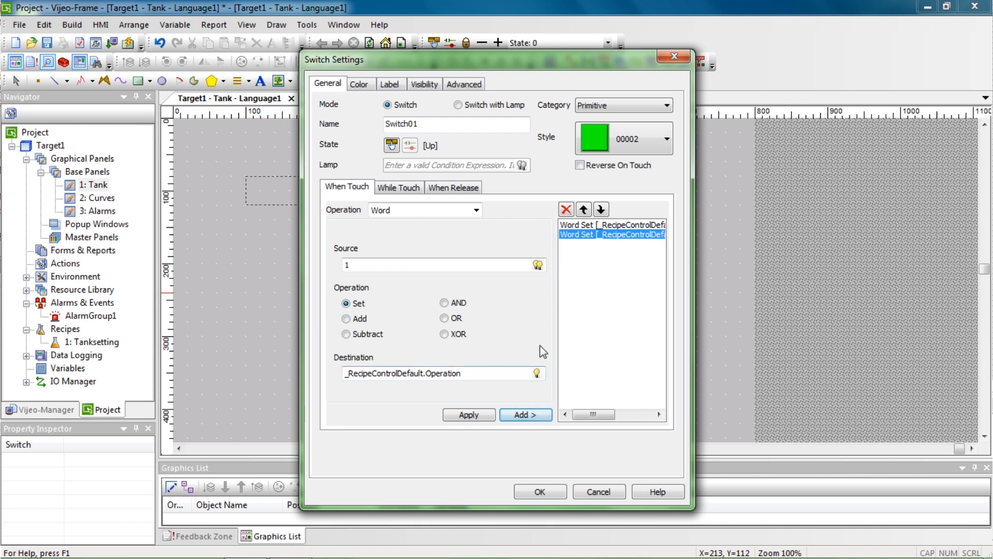
# Give the switch a static label reading "a small amount".
pyautogui.click(390, 85)
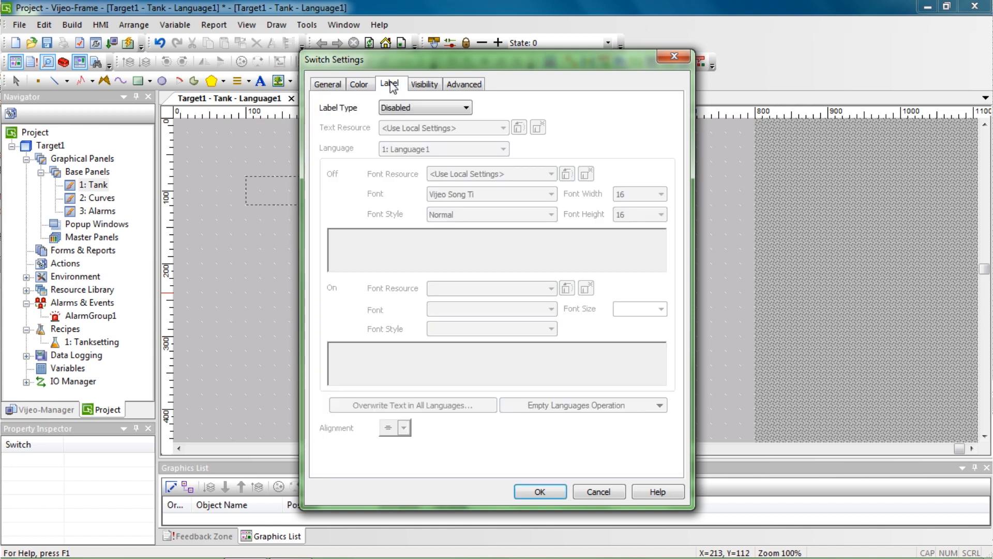
pyautogui.click(407, 107)
pyautogui.click(414, 131)
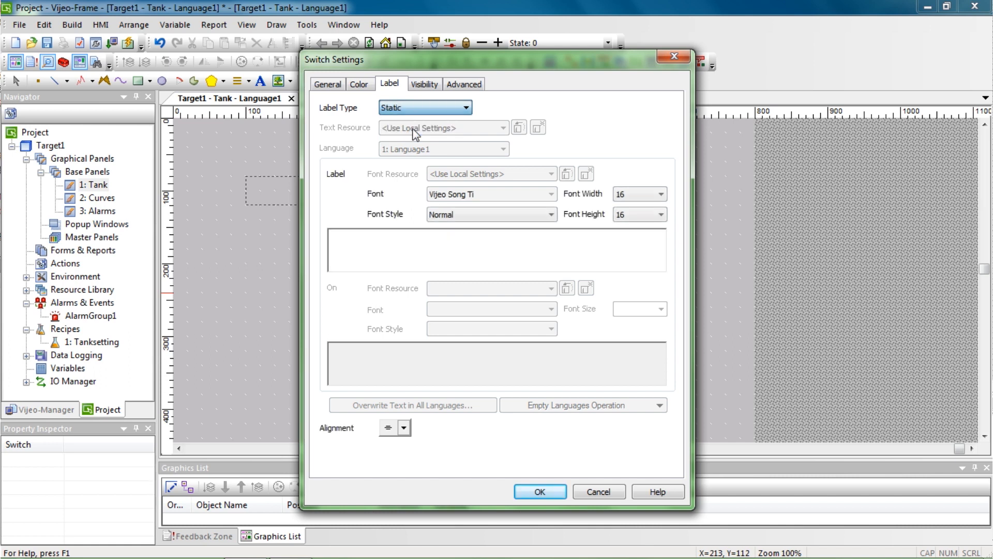
pyautogui.click(402, 254)
pyautogui.write('a sm')
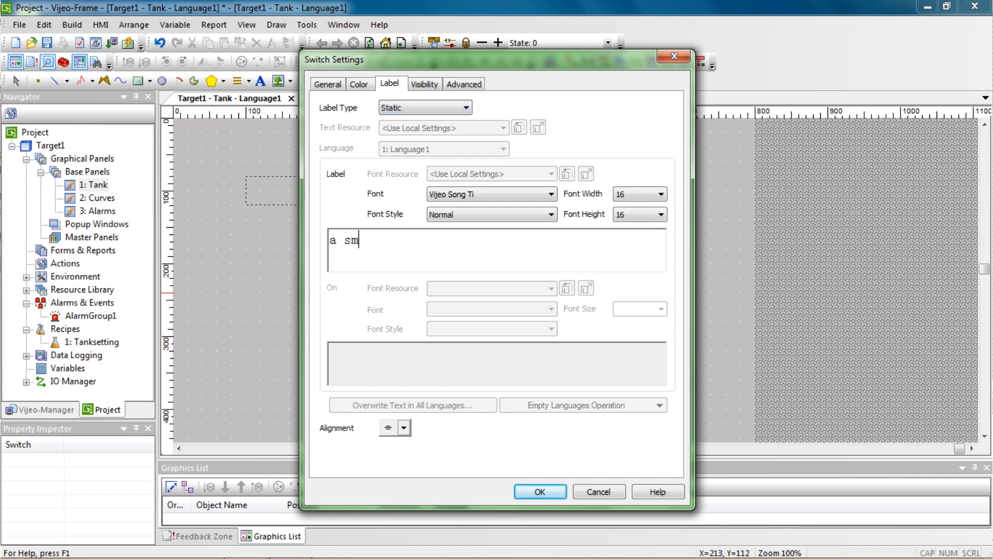
pyautogui.write('all amount')
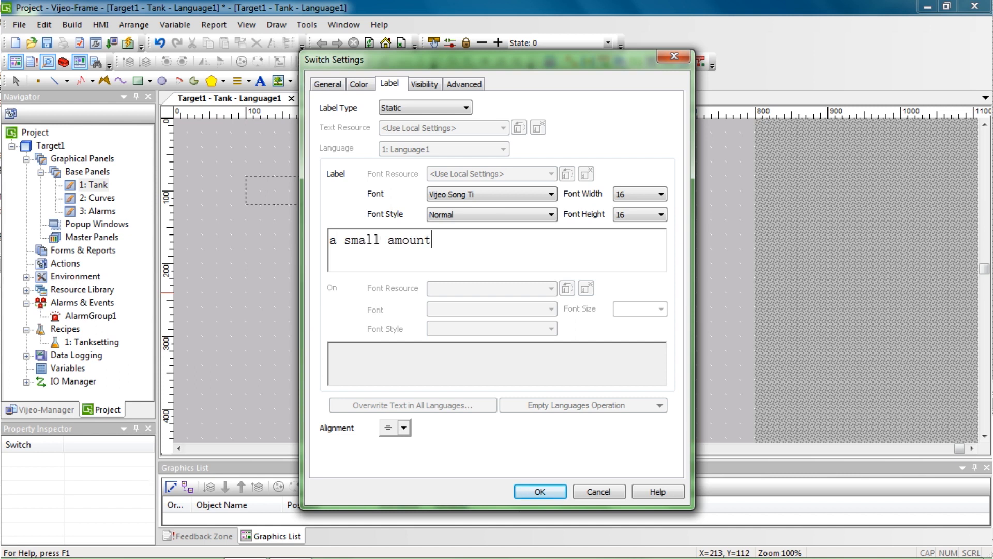
# Set the switch's text color to black and its fore color to yellow, accept its settings, and save the project.
pyautogui.click(359, 83)
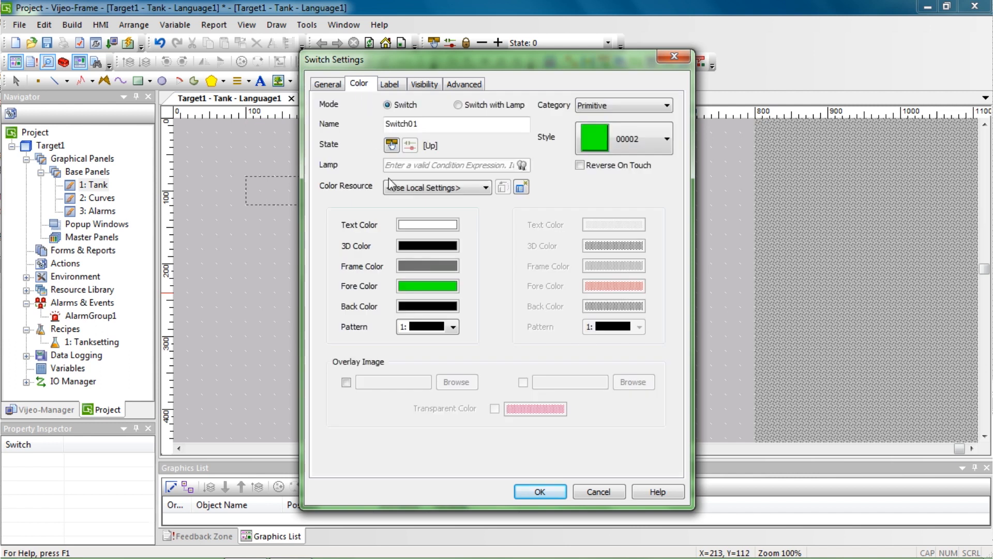
pyautogui.click(422, 225)
pyautogui.click(446, 339)
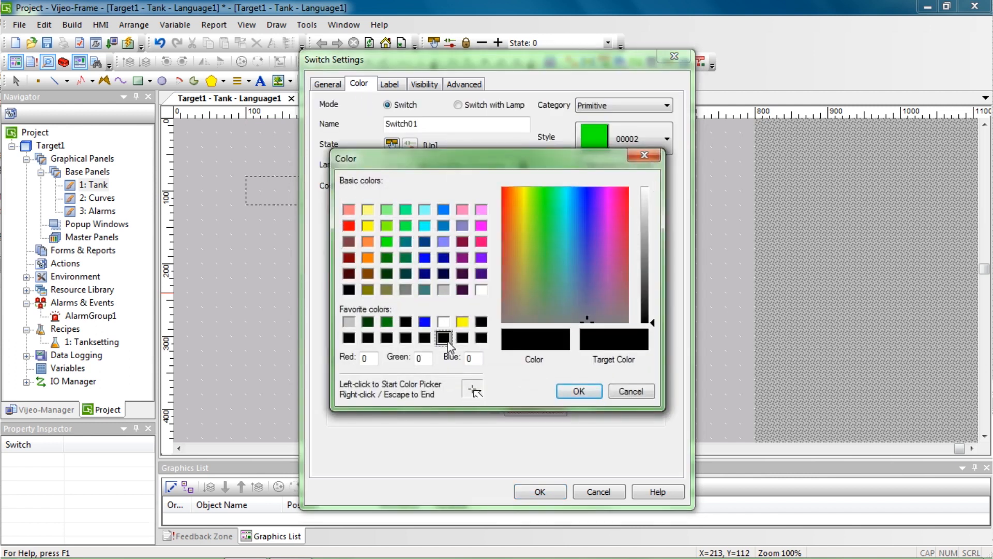
pyautogui.click(579, 391)
pyautogui.click(446, 290)
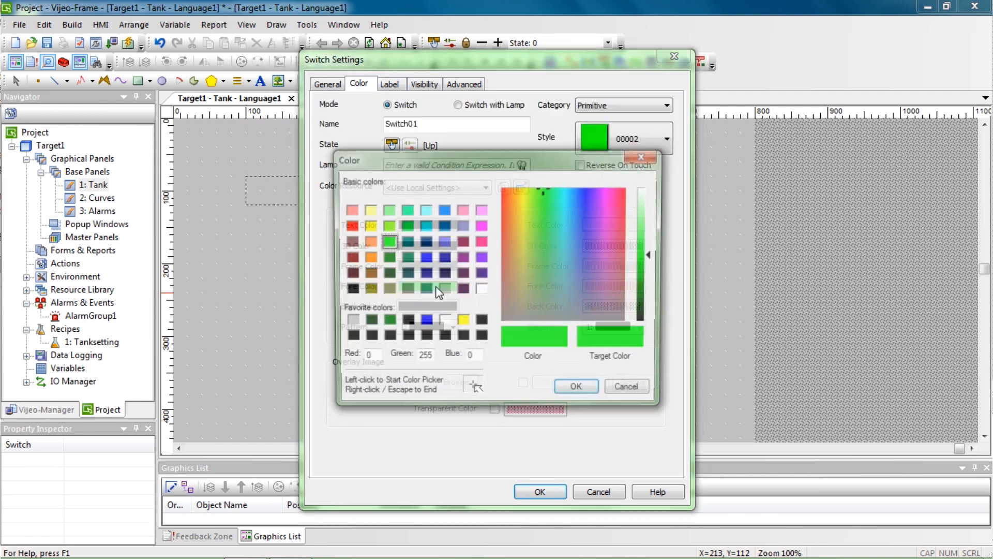
pyautogui.click(368, 226)
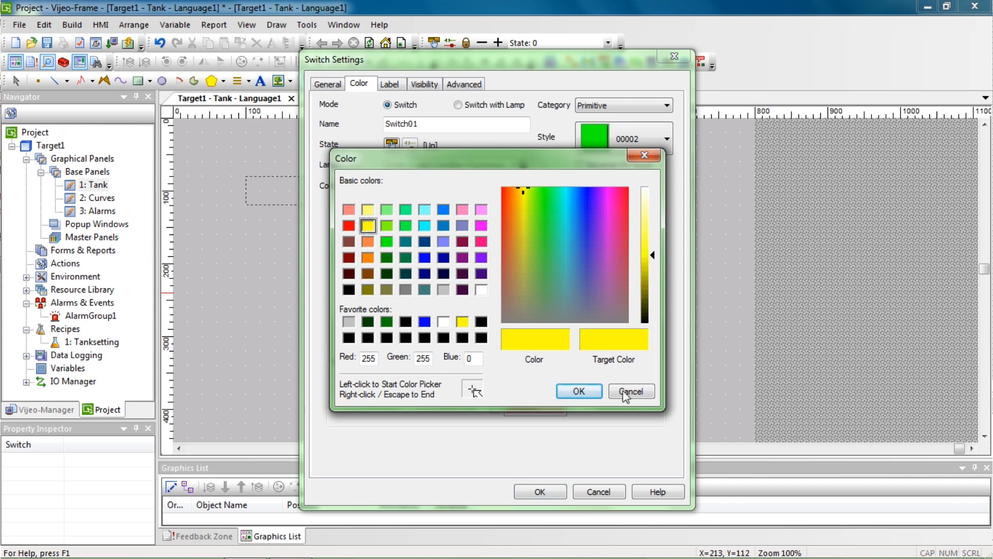
pyautogui.click(583, 390)
pyautogui.click(542, 492)
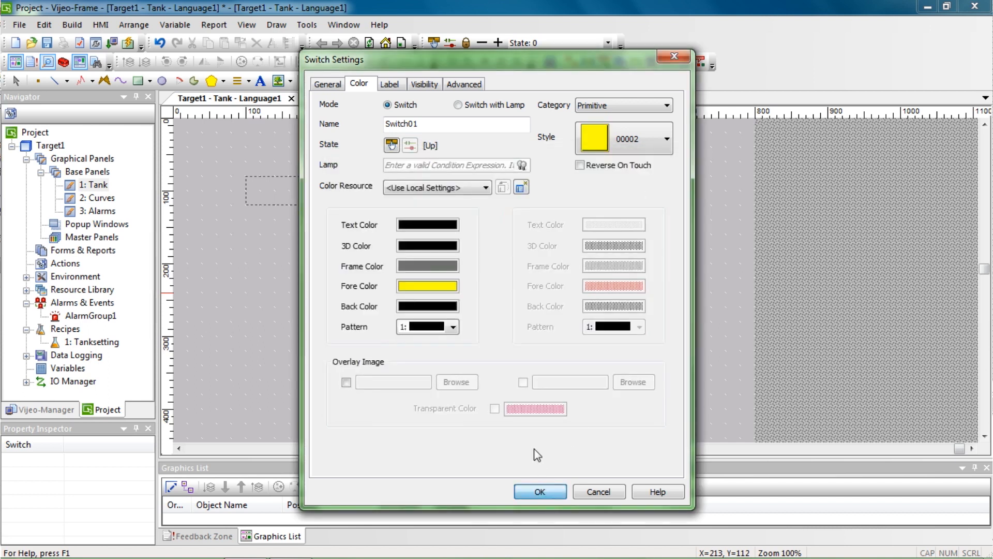
pyautogui.click(47, 48)
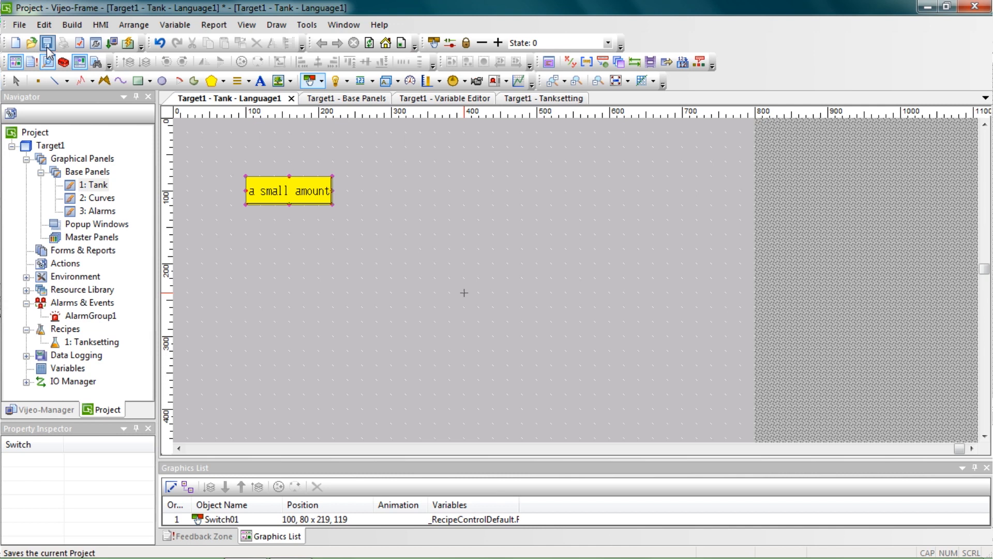
pyautogui.click(47, 49)
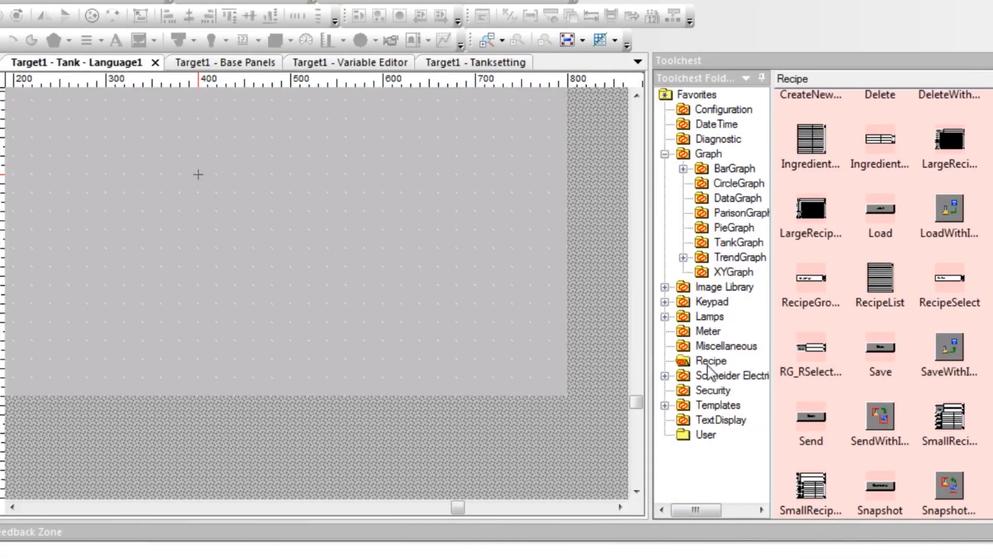
# Place the RecipeSelect and Send objects from the Toolchest's Recipe folder on the Tank panel.
pyautogui.click(710, 361)
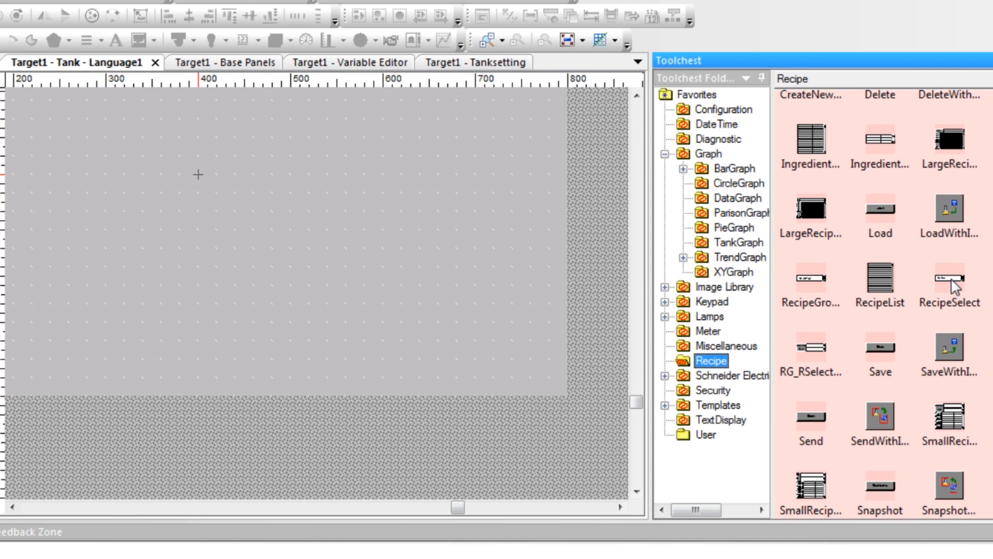
pyautogui.moveTo(953, 281); pyautogui.dragTo(230, 222)
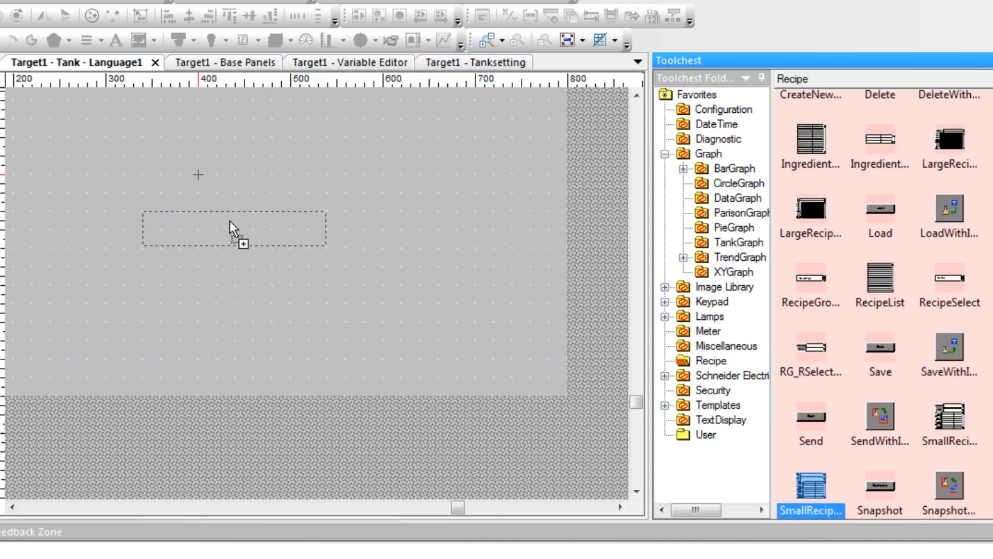
pyautogui.moveTo(148, 209); pyautogui.dragTo(148, 210)
pyautogui.moveTo(811, 414); pyautogui.dragTo(303, 212)
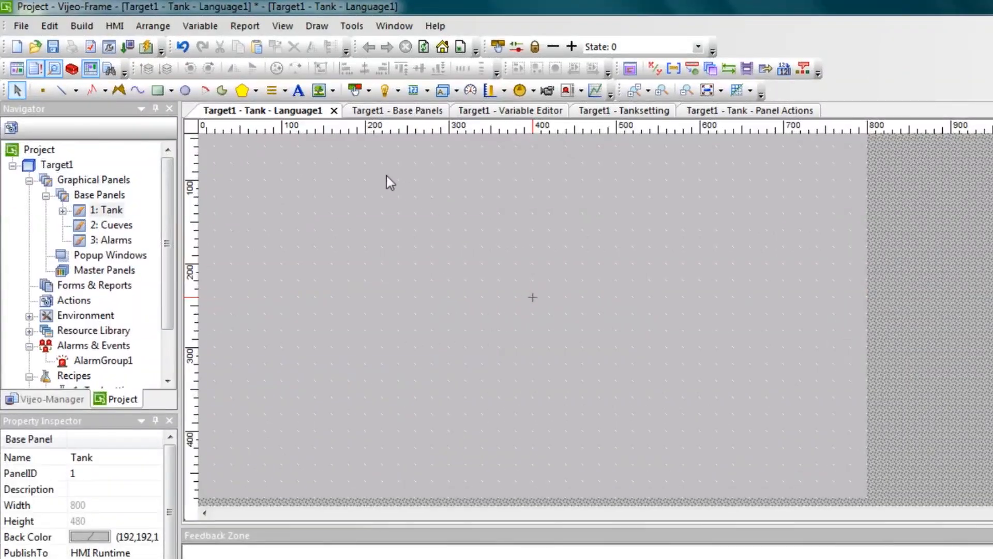
# Draw a trend graph about 200 by 160 pixels on the Tank panel and assign the High_level variable to its Channel1.
pyautogui.click(597, 91)
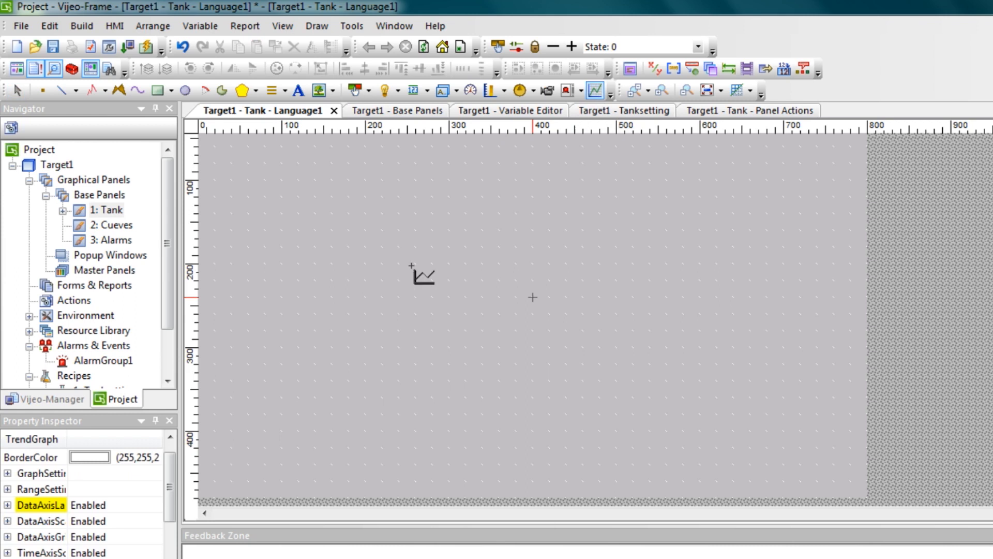
pyautogui.moveTo(398, 221); pyautogui.dragTo(571, 356)
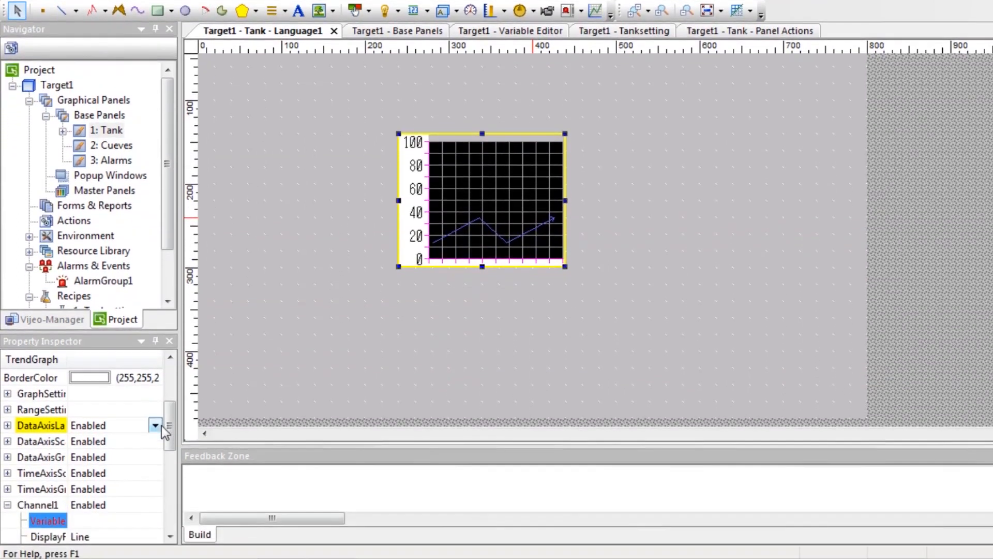
pyautogui.moveTo(170, 443); pyautogui.dragTo(171, 457)
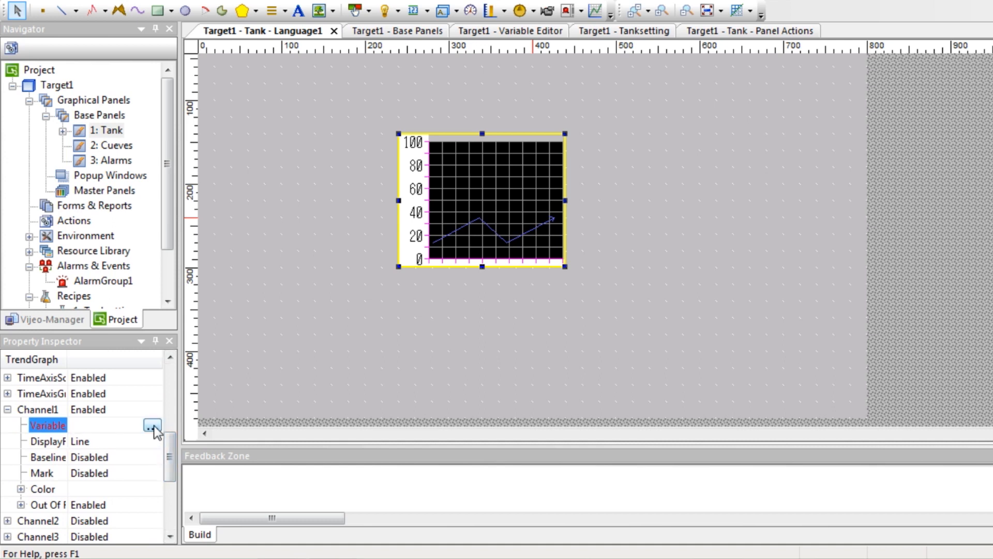
pyautogui.click(152, 426)
pyautogui.click(236, 403)
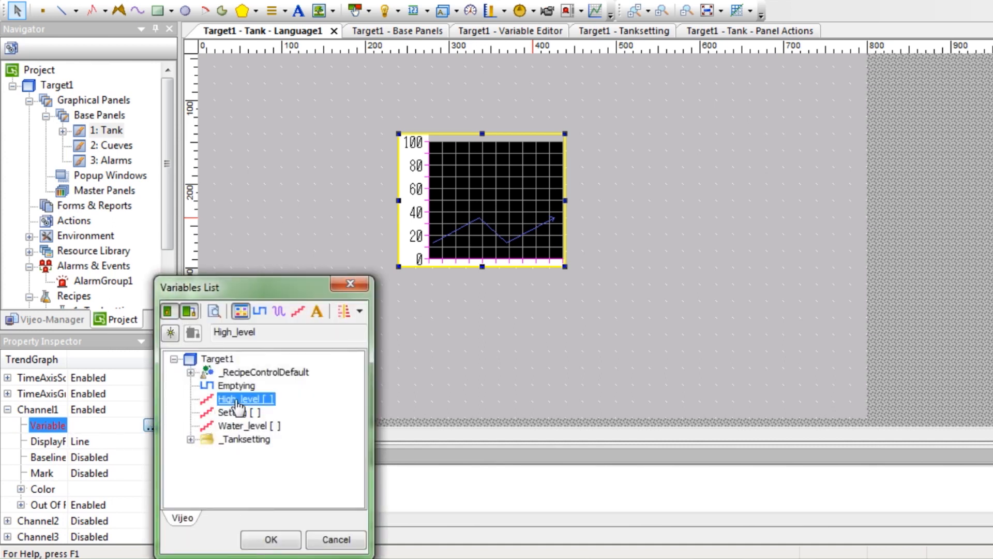
pyautogui.click(271, 539)
pyautogui.click(558, 300)
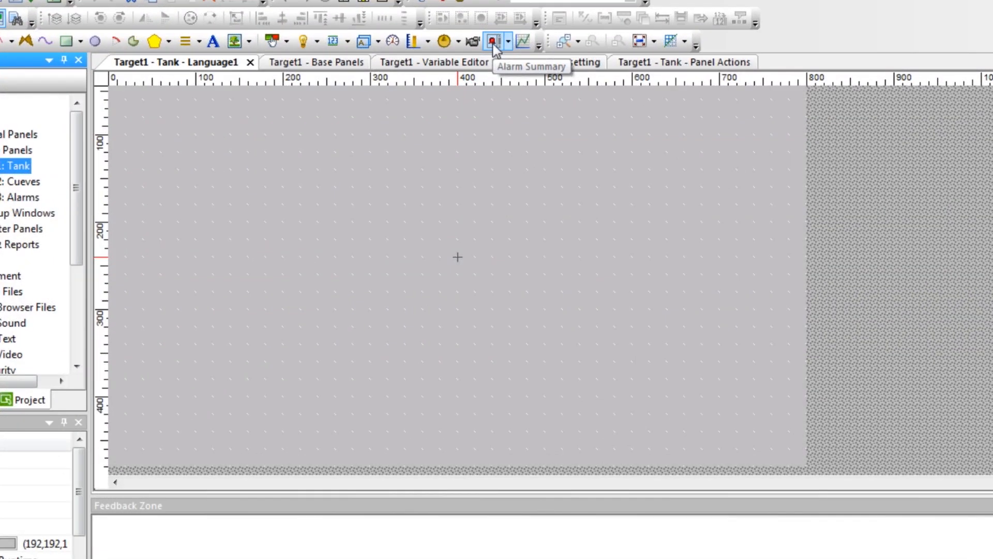
# Draw an alarm summary about 600 by 160 pixels across the middle of the Tank panel.
pyautogui.click(492, 42)
pyautogui.moveTo(280, 200); pyautogui.dragTo(758, 314)
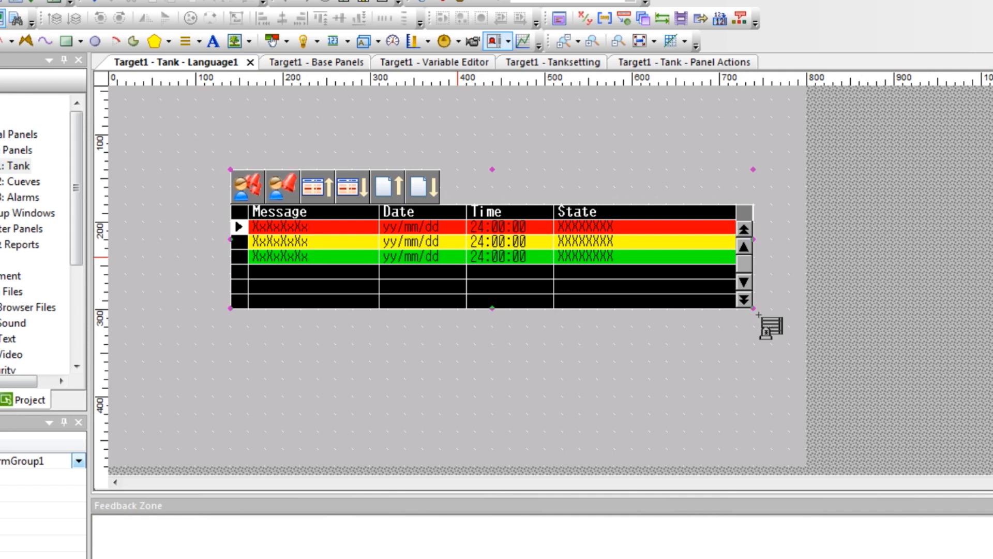
# Set the alarm summary to use AlarmGroup1 with the Log alarm and event list, and accept its settings.
pyautogui.click(536, 251)
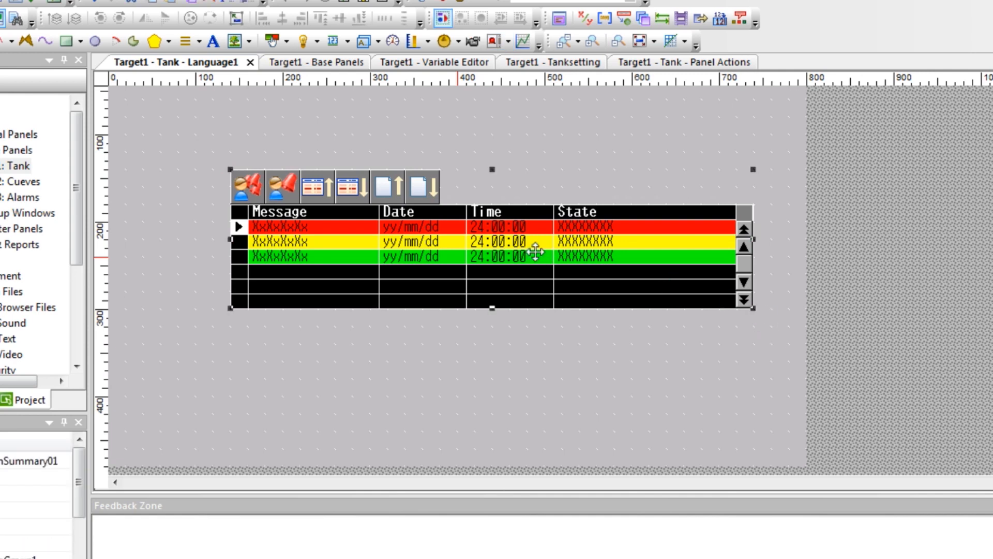
pyautogui.doubleClick(536, 251)
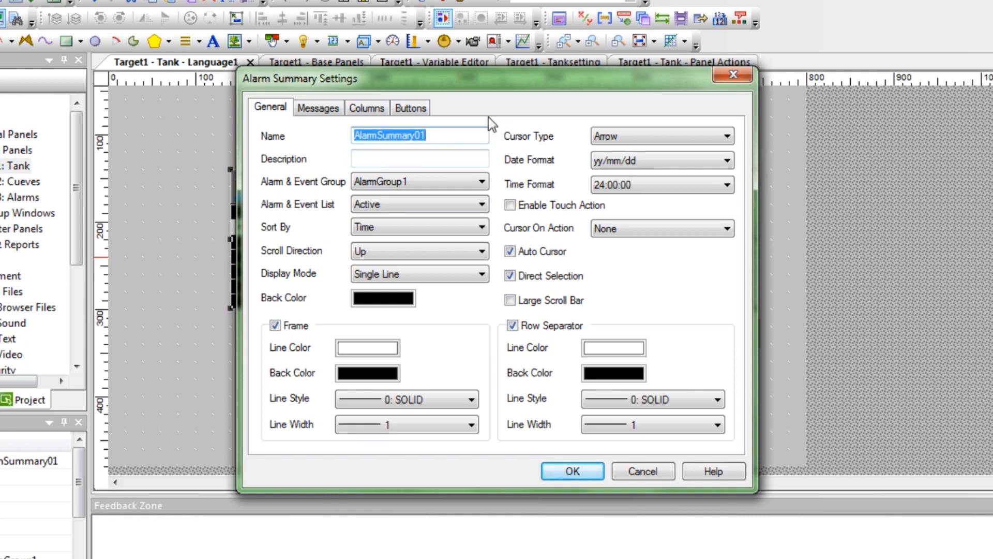
pyautogui.click(409, 182)
pyautogui.click(409, 197)
pyautogui.click(408, 205)
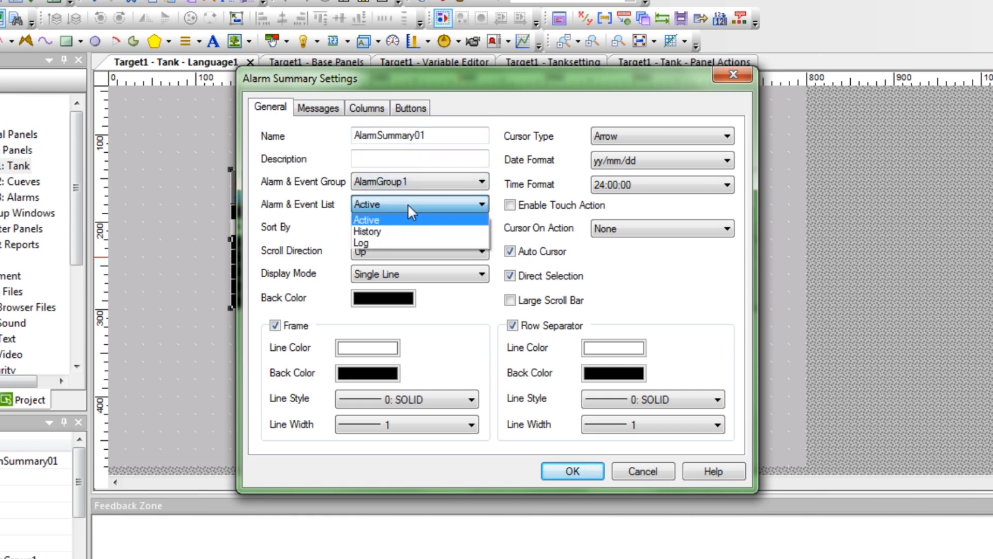
pyautogui.click(397, 244)
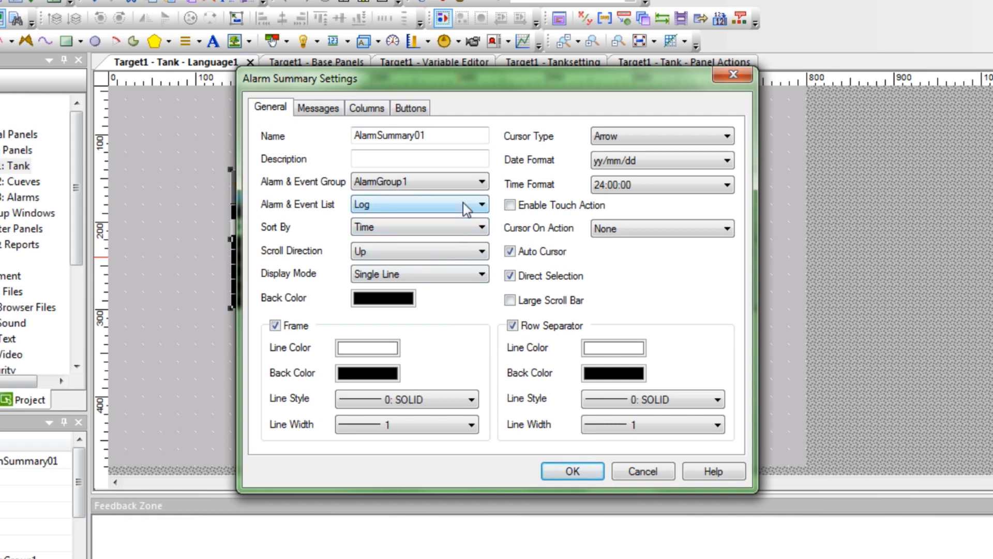
pyautogui.click(572, 470)
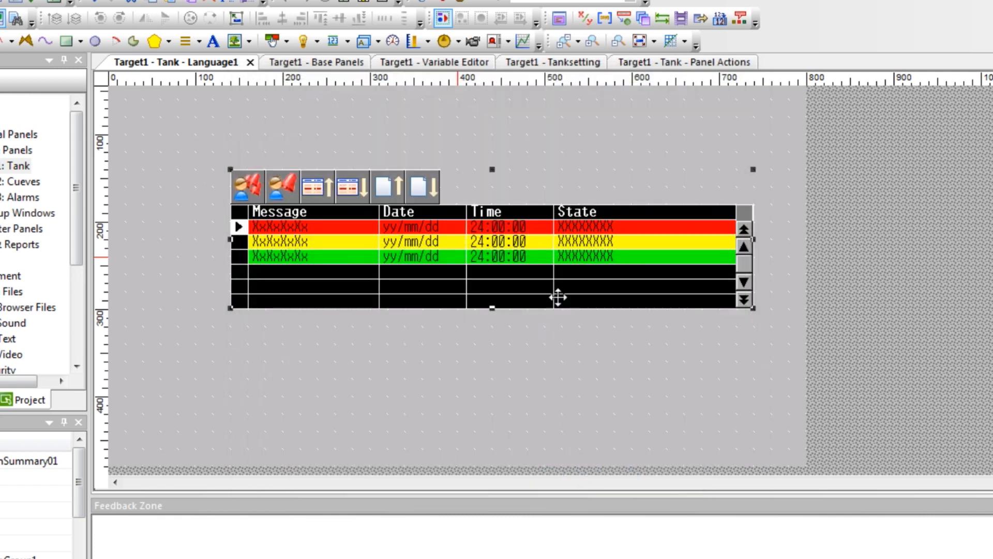
# Widen the alarm summary's Date column to about 110 pixels and its Time column to about 120 pixels.
pyautogui.click(553, 259)
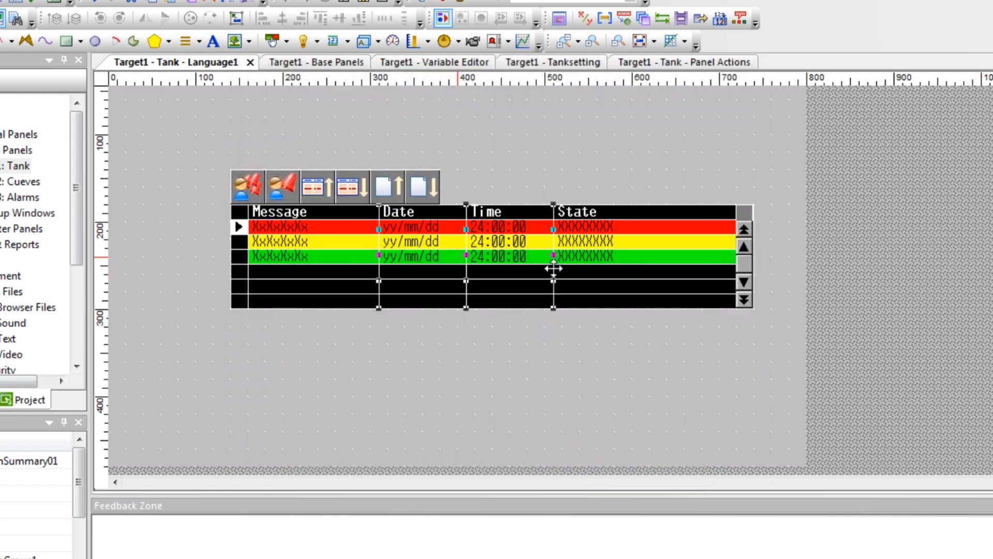
pyautogui.moveTo(554, 254); pyautogui.dragTo(625, 266)
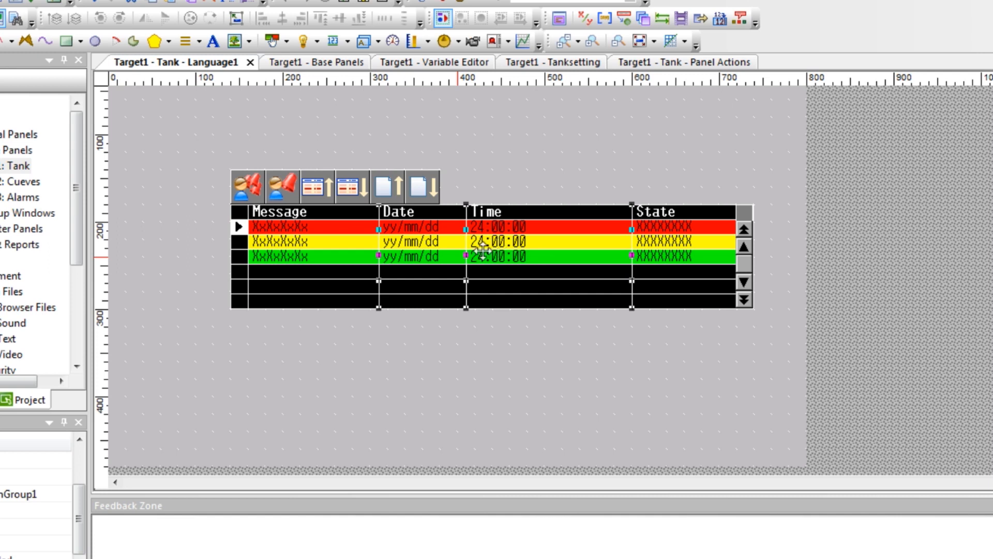
pyautogui.moveTo(466, 255)
pyautogui.mouseDown()
pyautogui.moveTo(526, 253)
pyautogui.moveTo(475, 256)
pyautogui.mouseUp()
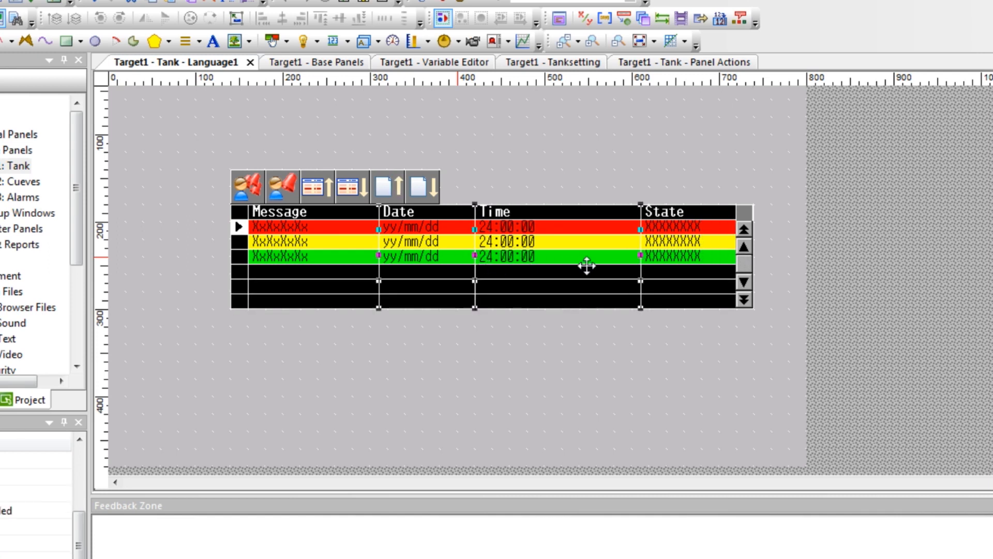
pyautogui.moveTo(641, 255); pyautogui.dragTo(579, 258)
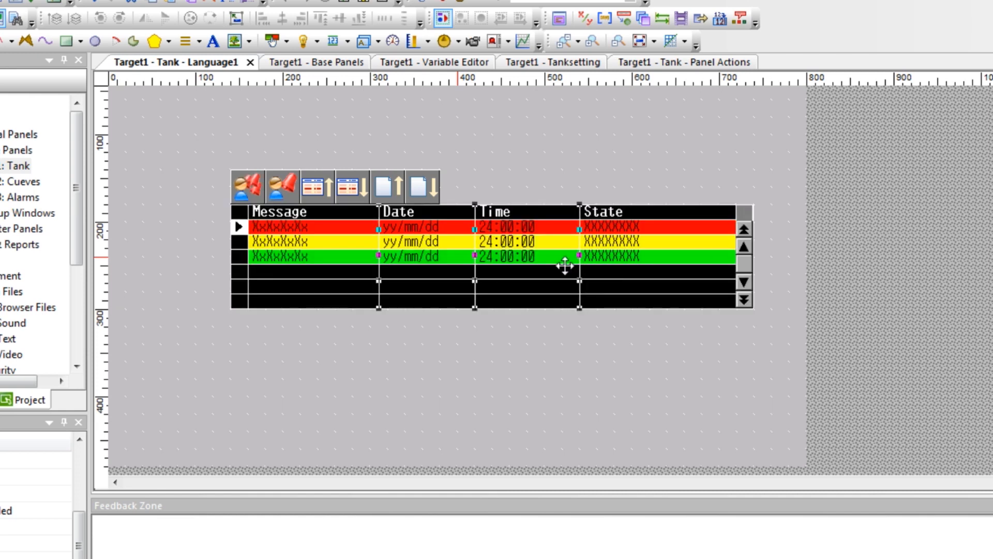
pyautogui.click(678, 258)
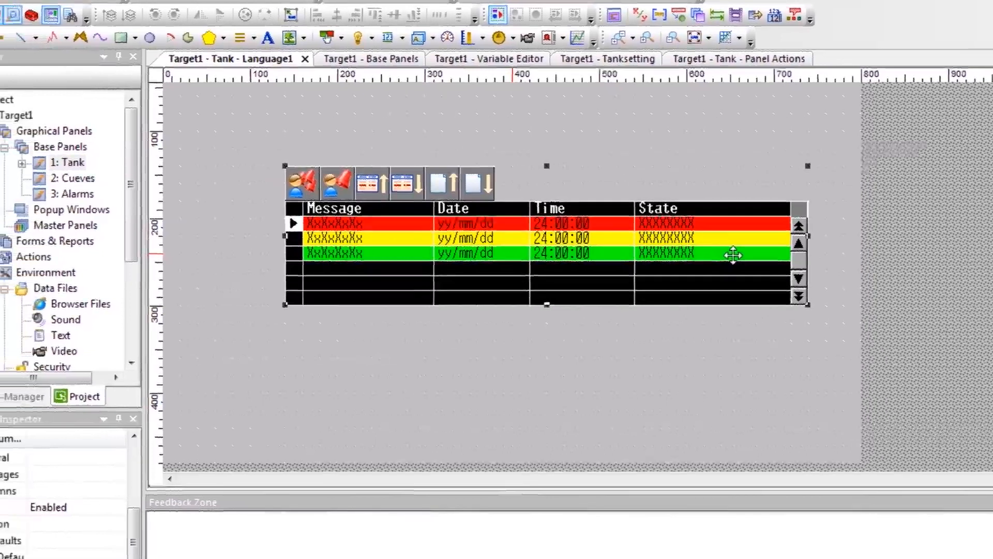
# Open AlarmGroup1 under Alarms & Events and add the High_level variable to it.
pyautogui.moveTo(172, 226); pyautogui.dragTo(166, 317)
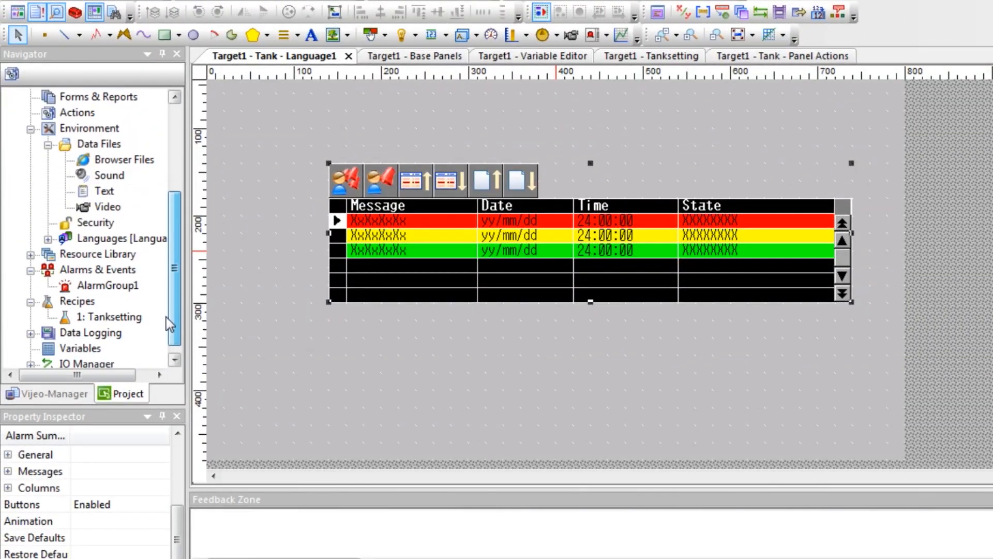
pyautogui.click(133, 271)
pyautogui.doubleClick(127, 288)
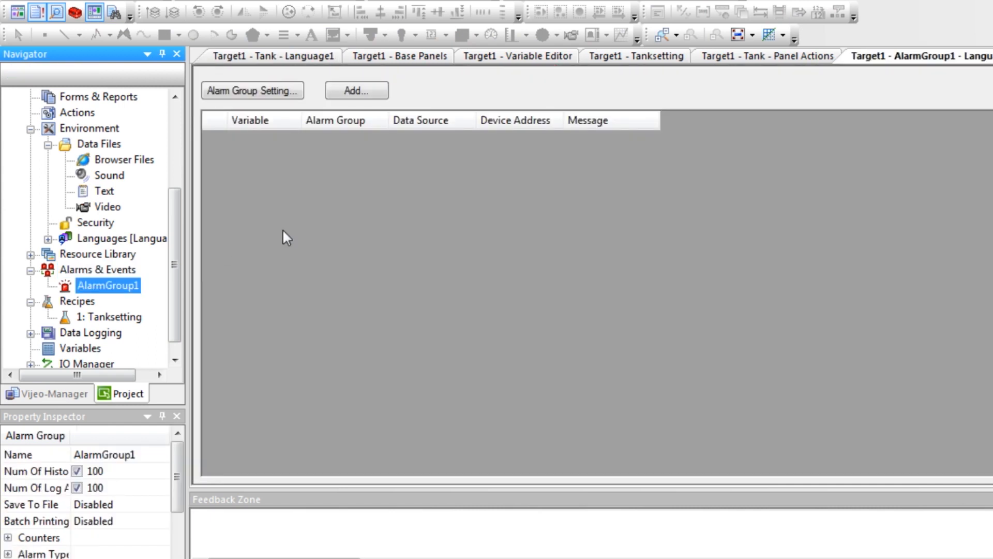
pyautogui.click(371, 91)
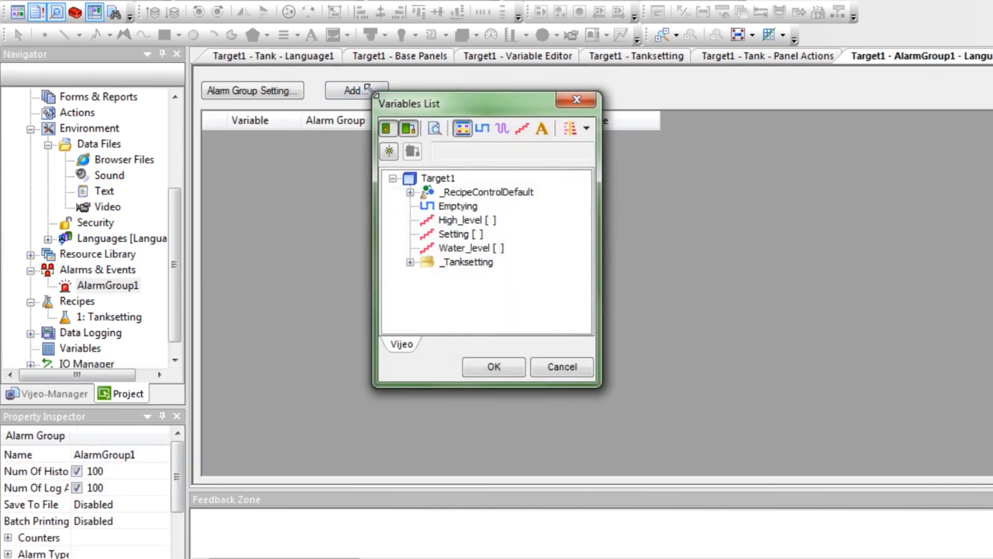
pyautogui.click(467, 222)
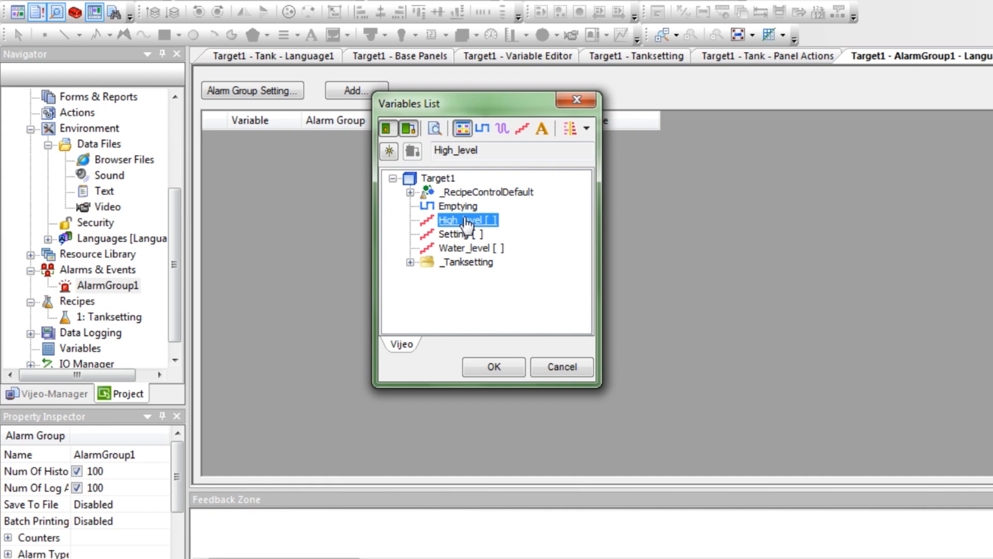
pyautogui.click(494, 368)
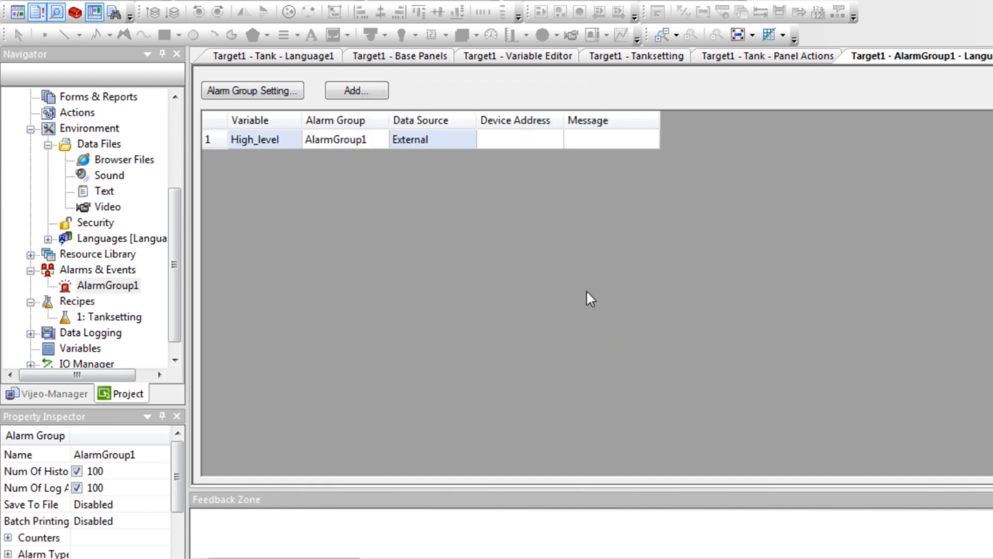
# Enter "water tank liquid level" as the alarm message of High_level in AlarmGroup1.
pyautogui.click(606, 141)
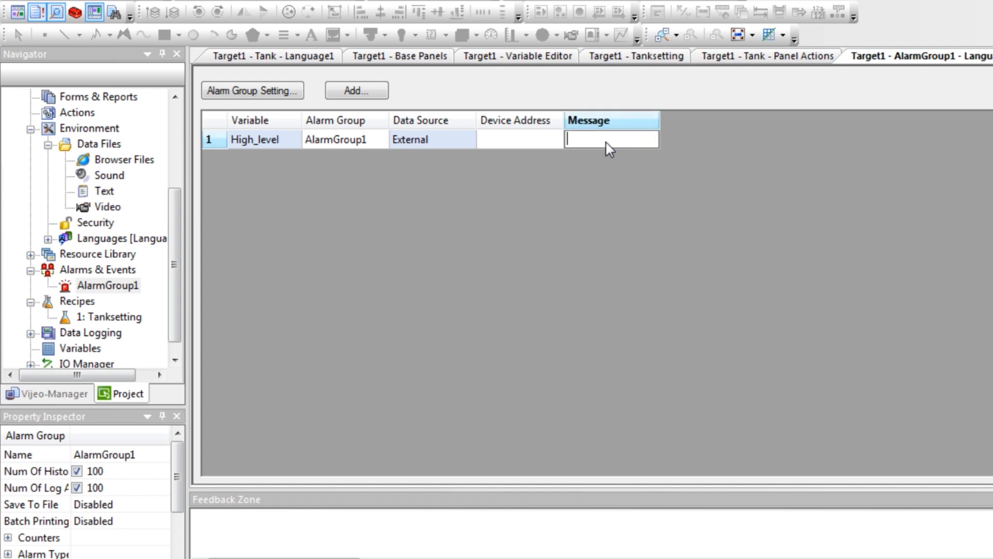
pyautogui.write('water tank liquid level')
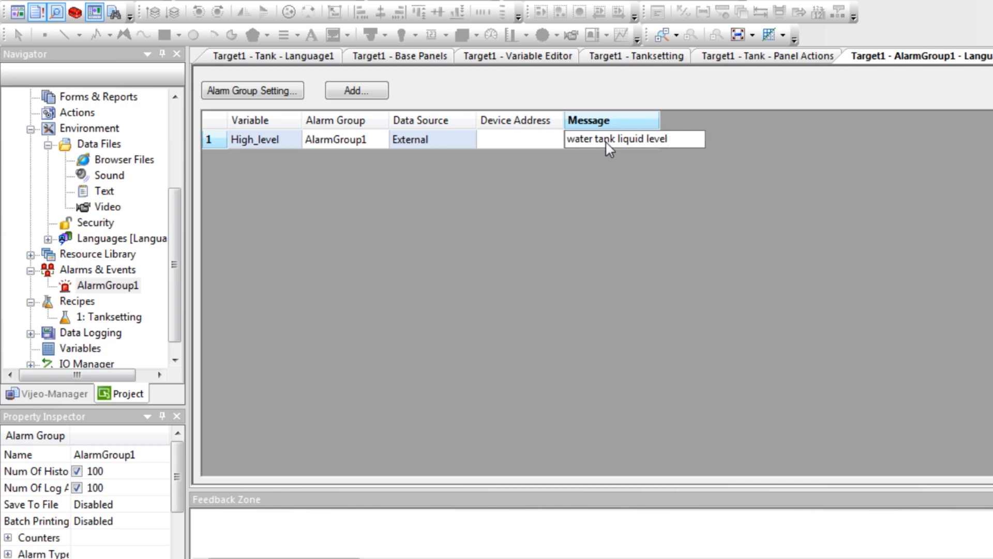
pyautogui.click(642, 202)
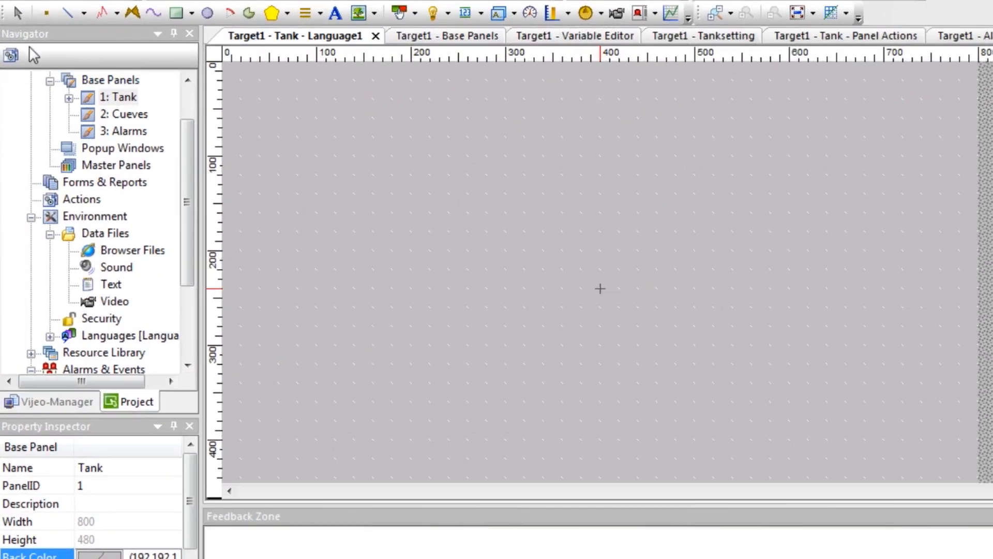
# Create a new action for the target with an Event trigger on startup and proceed to its operation settings.
pyautogui.click(130, 405)
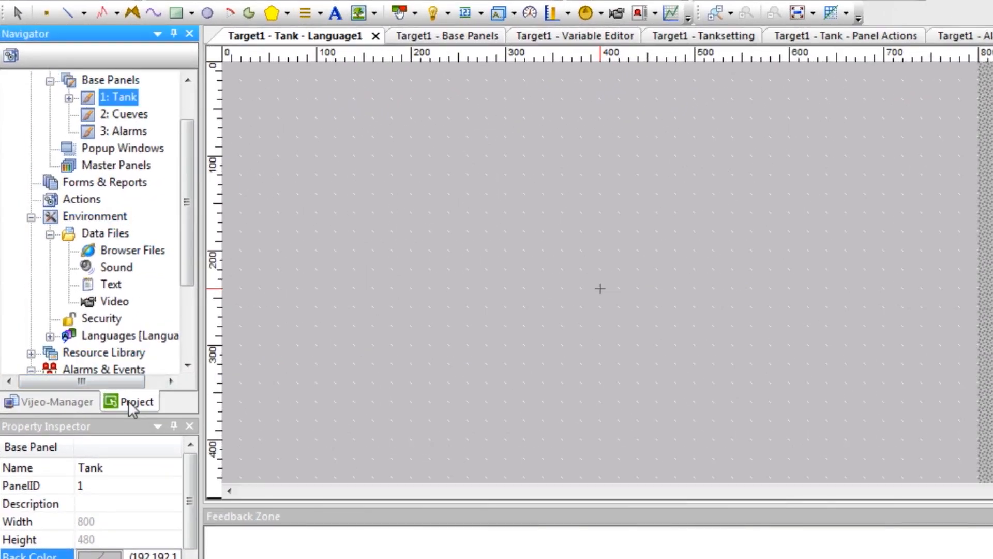
pyautogui.doubleClick(81, 204)
pyautogui.rightClick(81, 204)
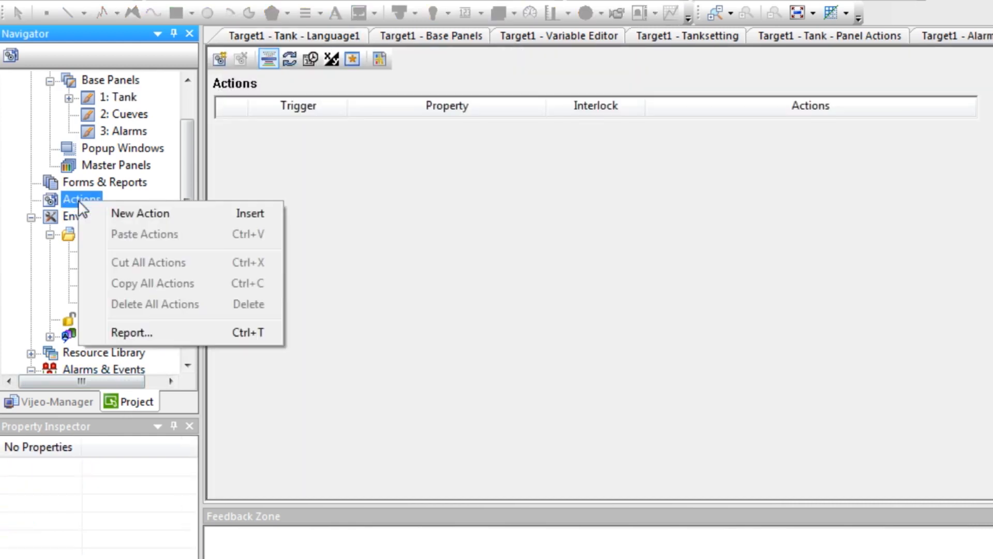
pyautogui.click(134, 213)
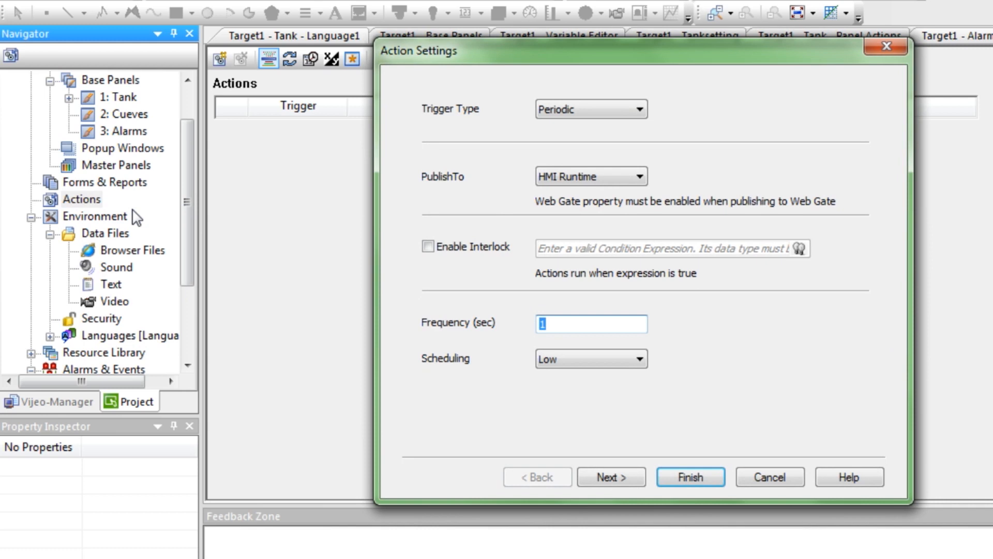
pyautogui.click(605, 106)
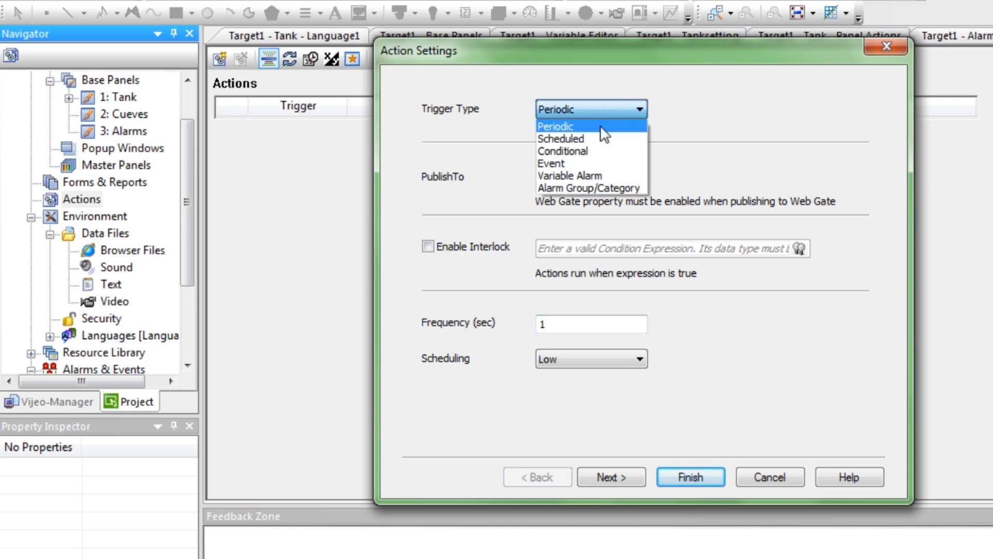
pyautogui.click(593, 165)
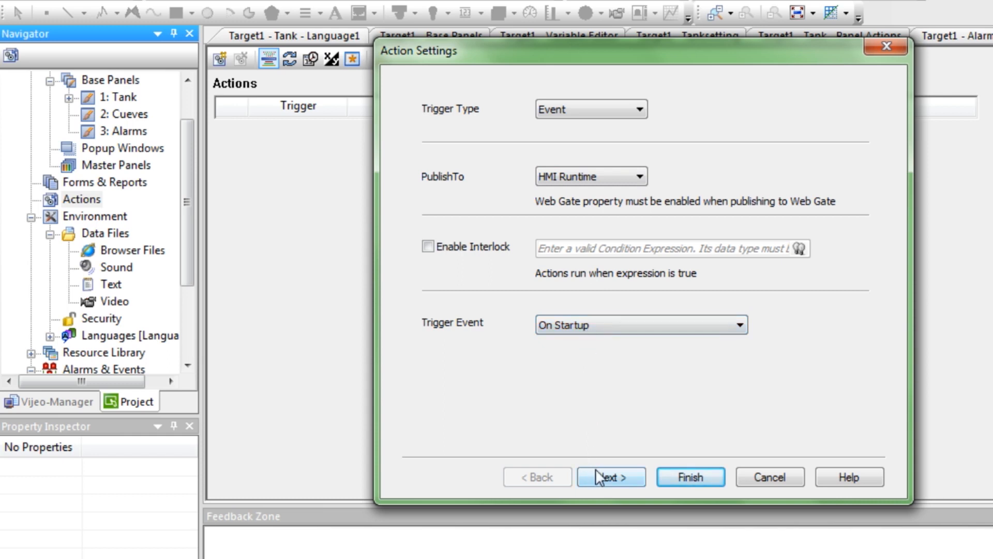
pyautogui.click(606, 476)
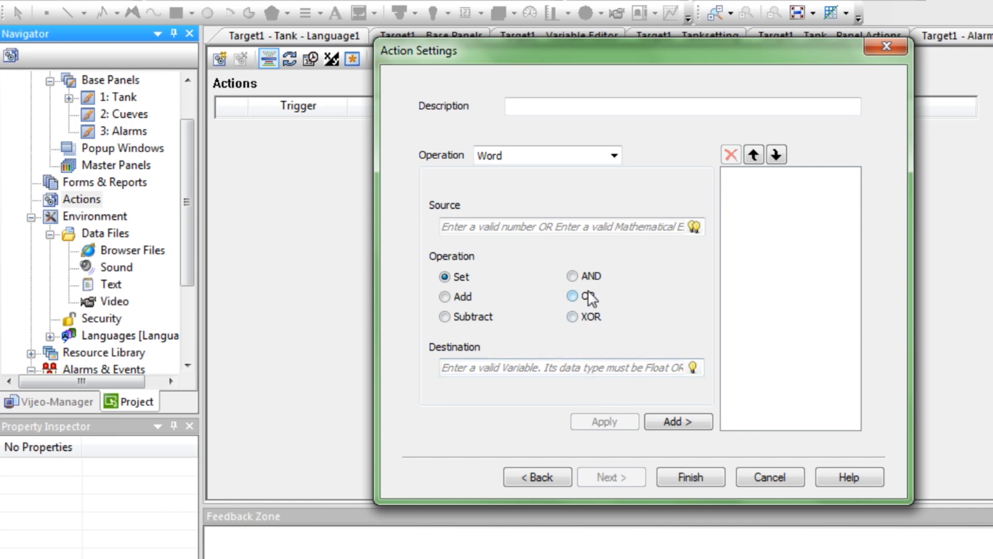
# Add a script operation containing _RecipeControlDefault.RecipeGroupNumber.write(1) to the startup action and finish the action.
pyautogui.click(614, 157)
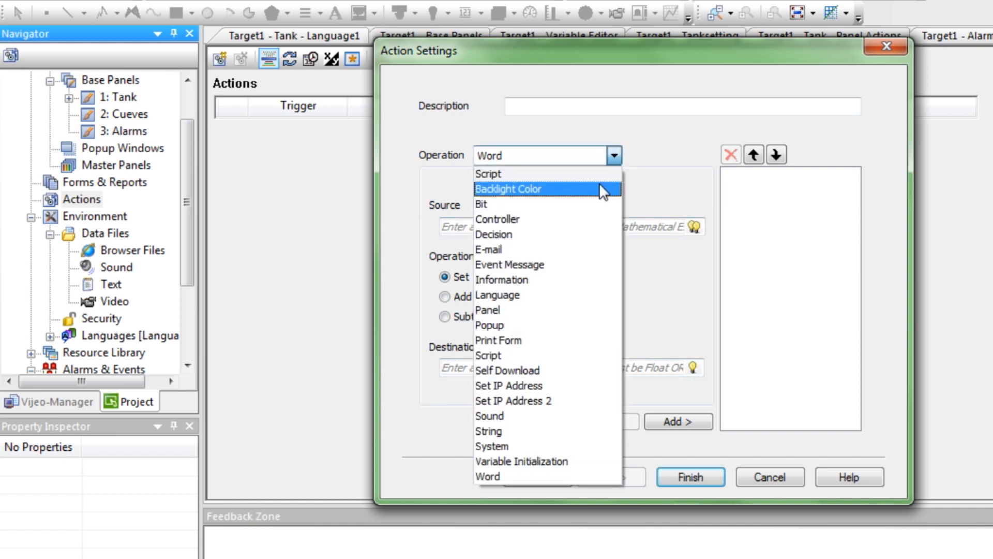
pyautogui.click(523, 355)
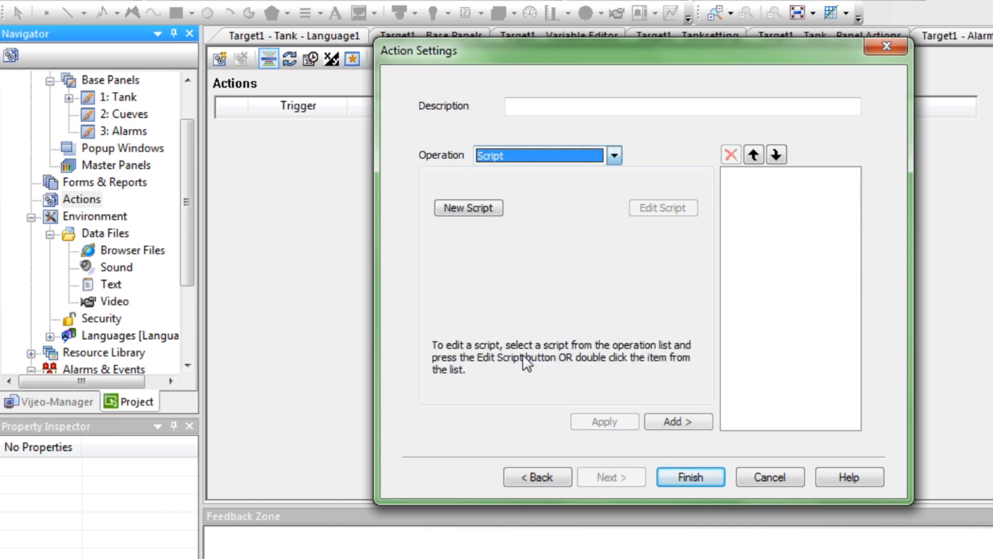
pyautogui.click(476, 211)
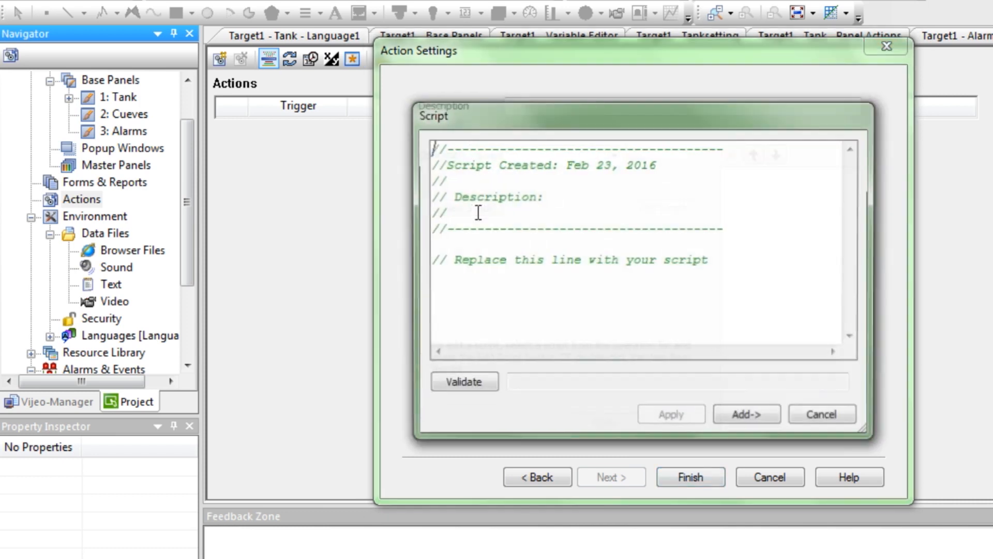
pyautogui.click(454, 297)
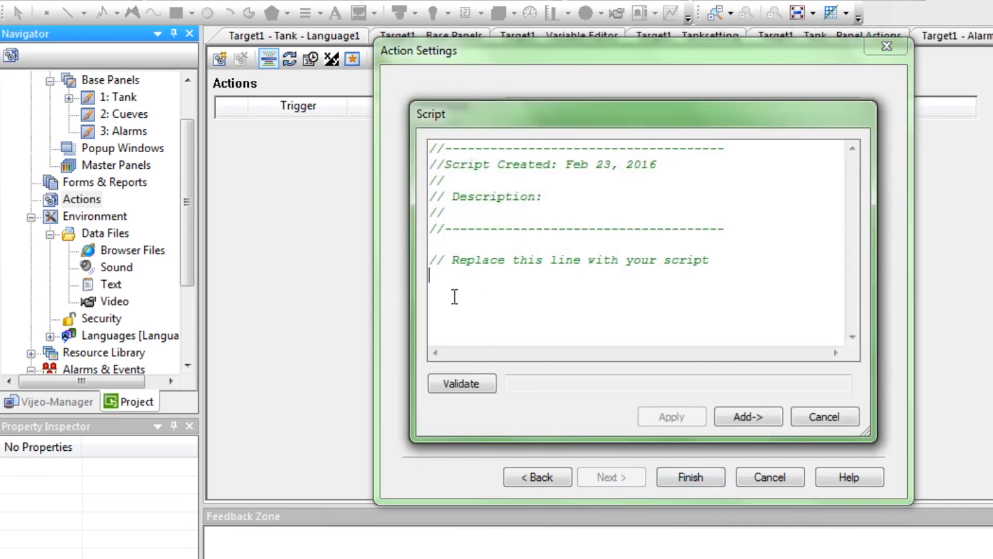
pyautogui.write('_RecipeControlDefault.RecipeGroupNumber.write(1)')
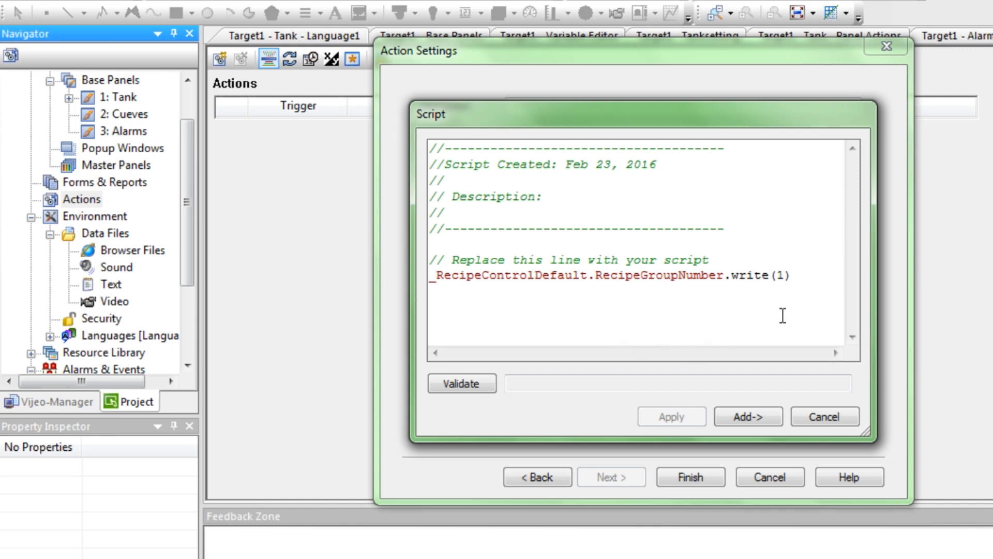
pyautogui.click(748, 417)
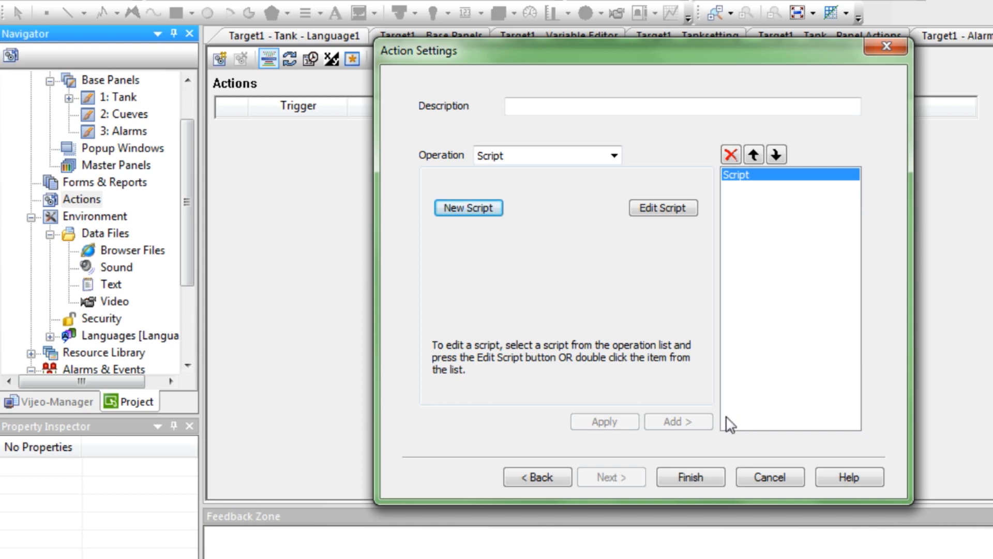
pyautogui.click(688, 477)
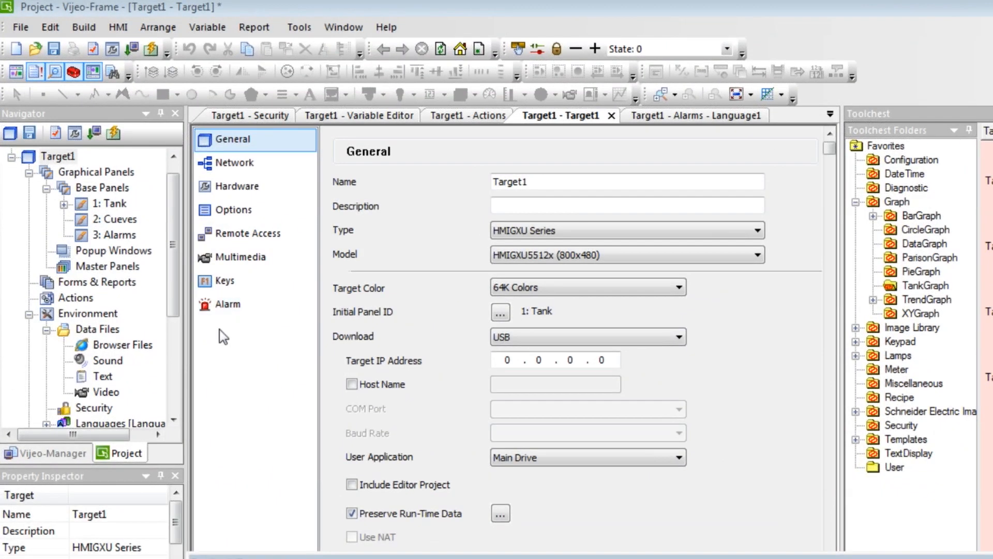
# Start the device simulation of Target1 and enable the High_level variable in the Device Simulation Tool.
pyautogui.rightClick(64, 165)
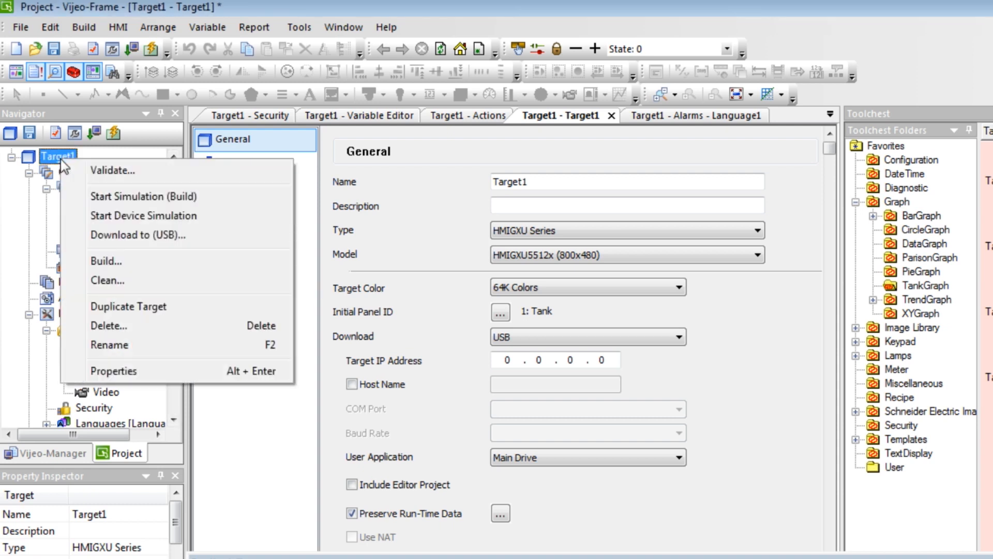
pyautogui.click(153, 216)
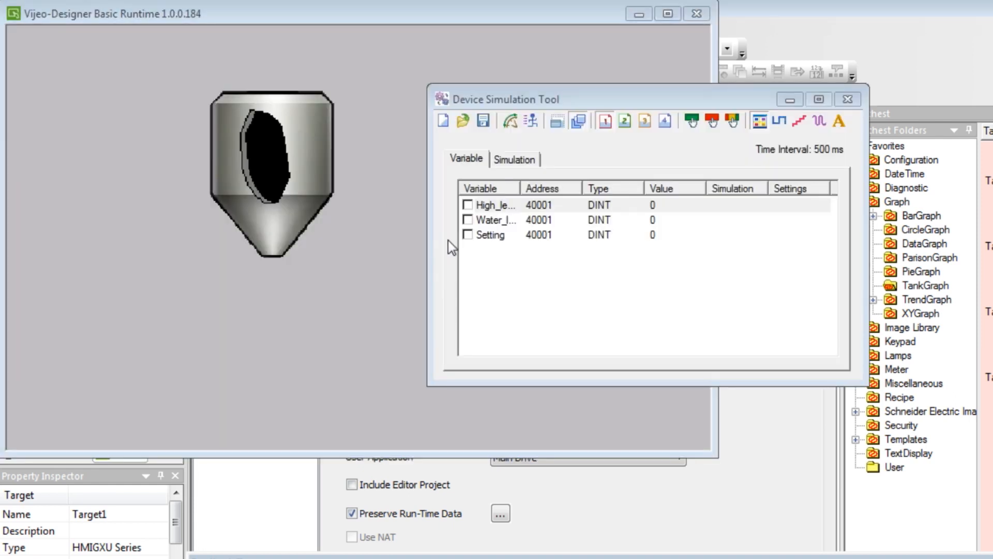
pyautogui.click(766, 99)
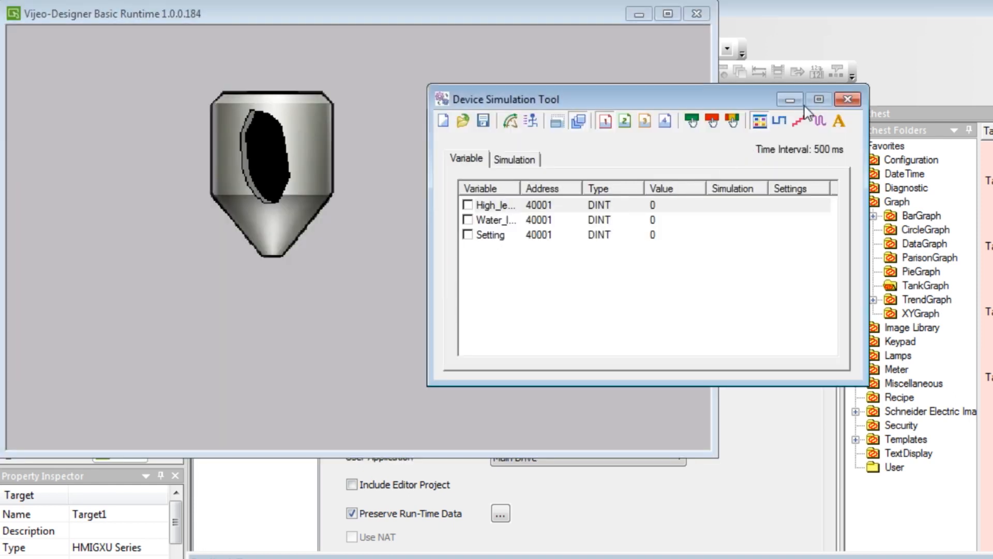
pyautogui.click(468, 206)
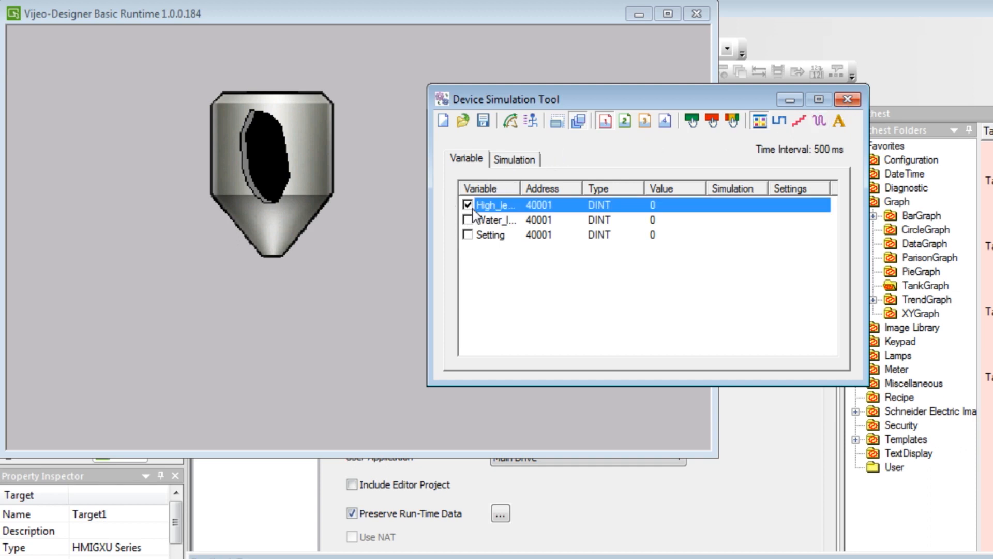
# Write the values 50, 100 and 0 in turn to the High_level variable to test the simulated tank graph.
pyautogui.doubleClick(671, 207)
pyautogui.write('50')
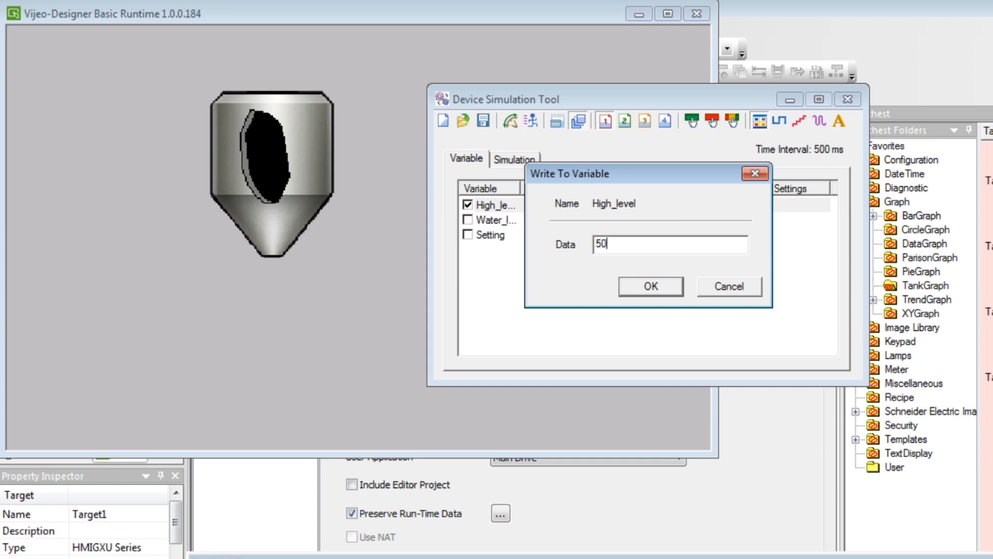
pyautogui.click(664, 289)
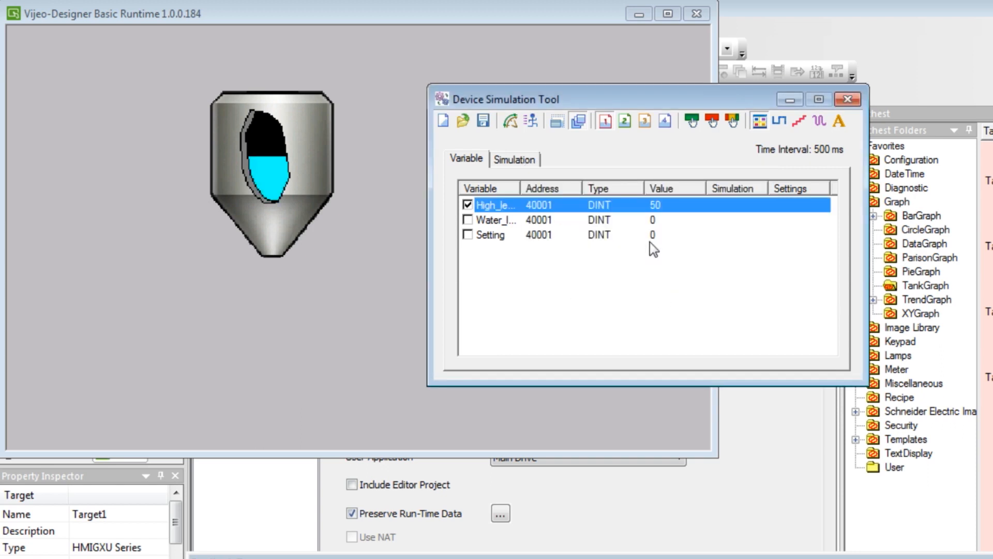
pyautogui.doubleClick(664, 206)
pyautogui.write('100')
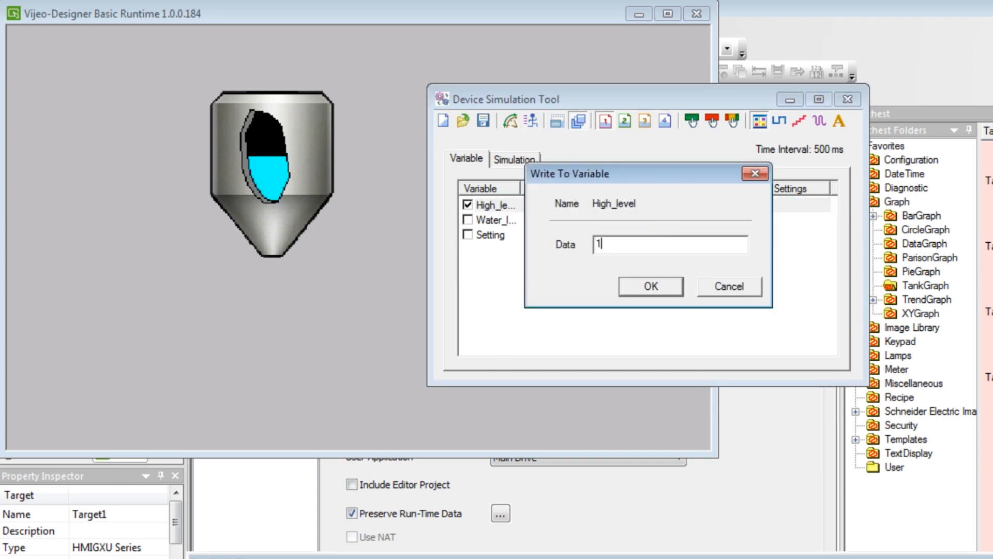
pyautogui.click(657, 287)
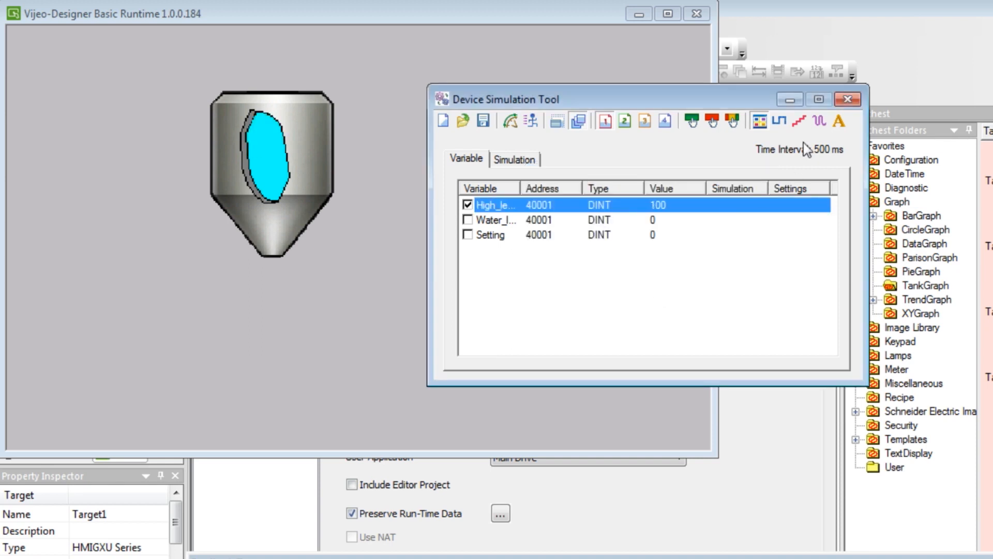
pyautogui.doubleClick(666, 208)
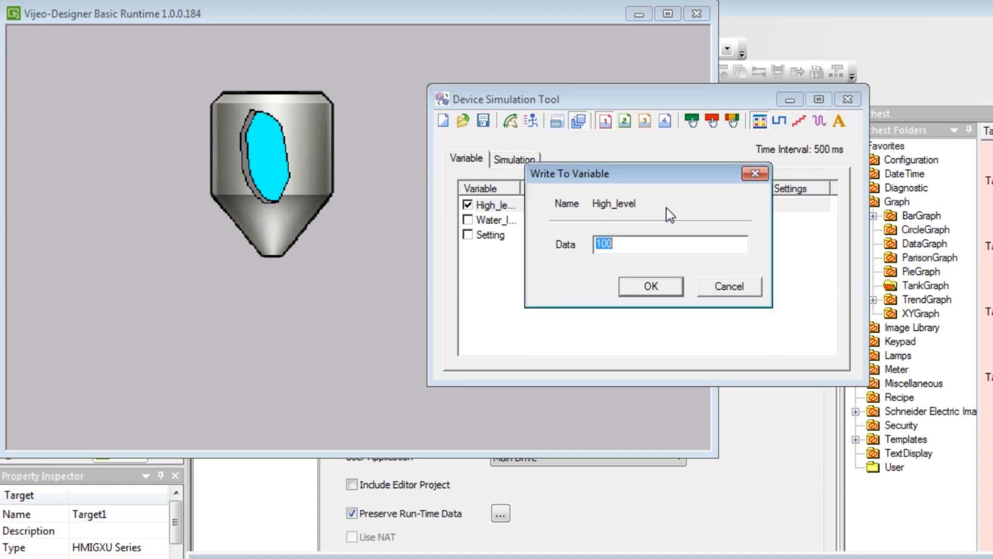
pyautogui.write('0')
pyautogui.click(651, 286)
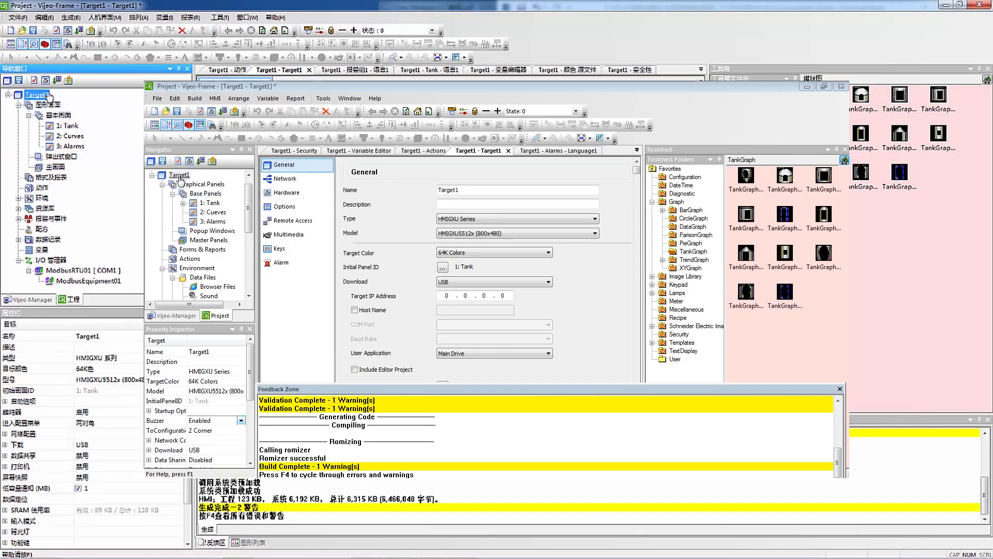
# Select Target1 and validate all targets in the project.
pyautogui.click(179, 176)
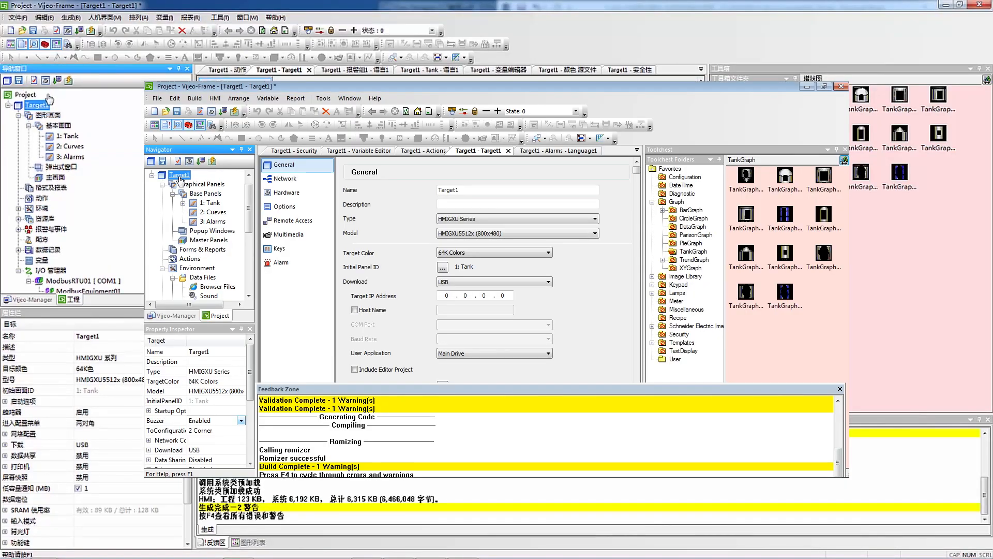
pyautogui.scroll(1, 180, 181)
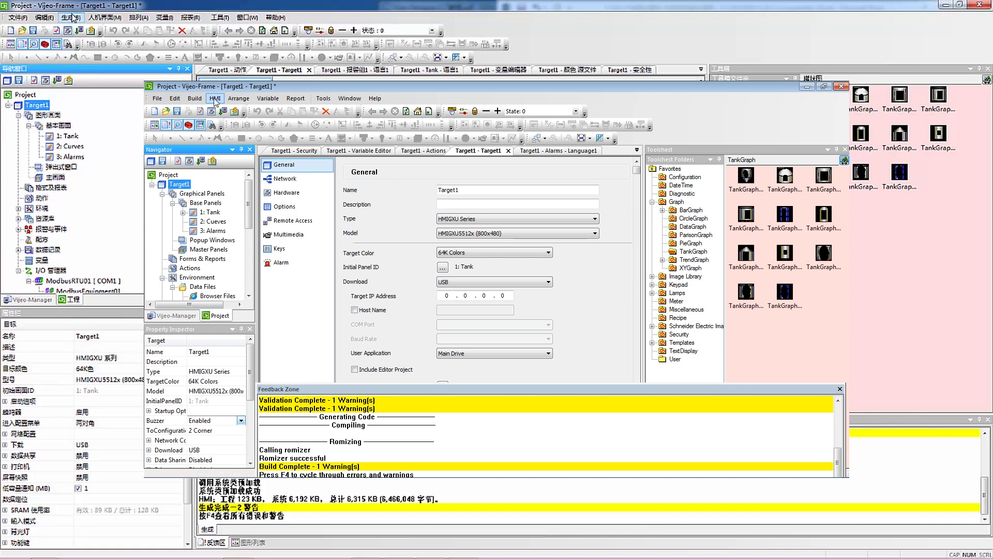
pyautogui.click(71, 17)
pyautogui.click(81, 40)
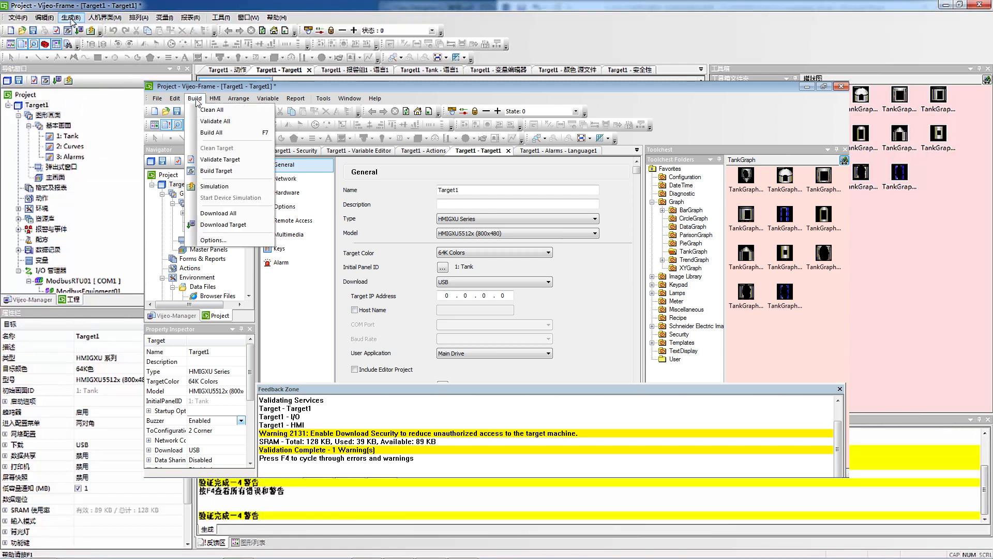
pyautogui.click(72, 19)
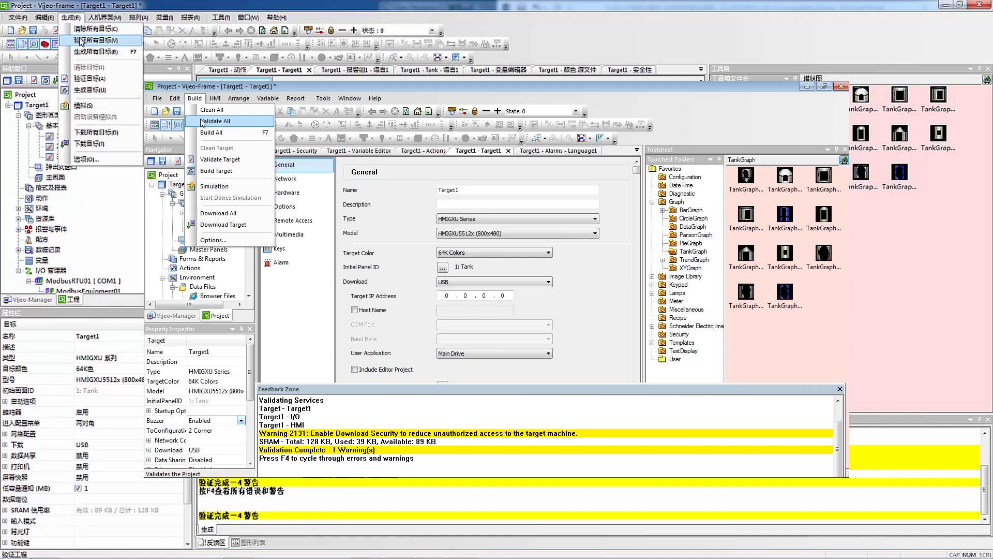
pyautogui.click(80, 40)
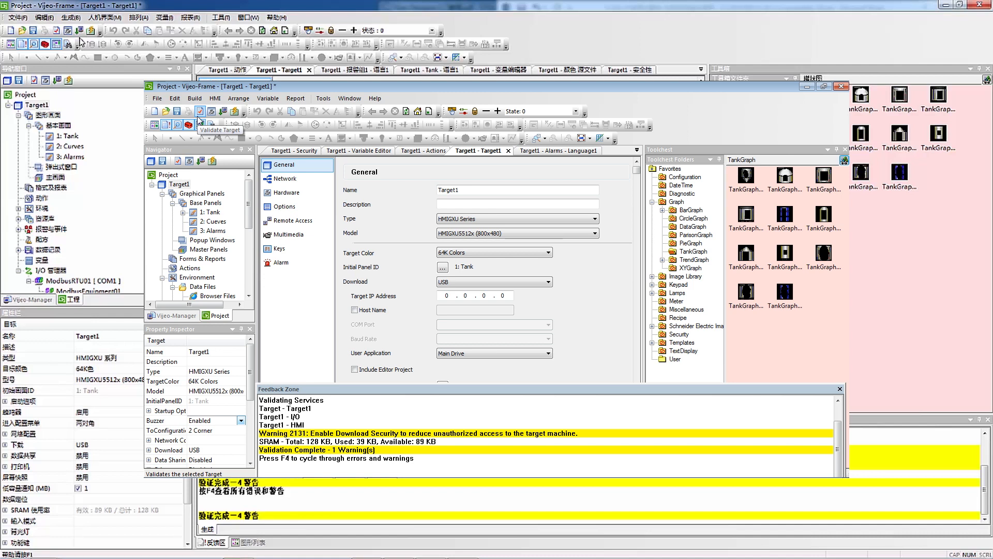
# Clean all targets in the project to delete the generated files.
pyautogui.click(76, 18)
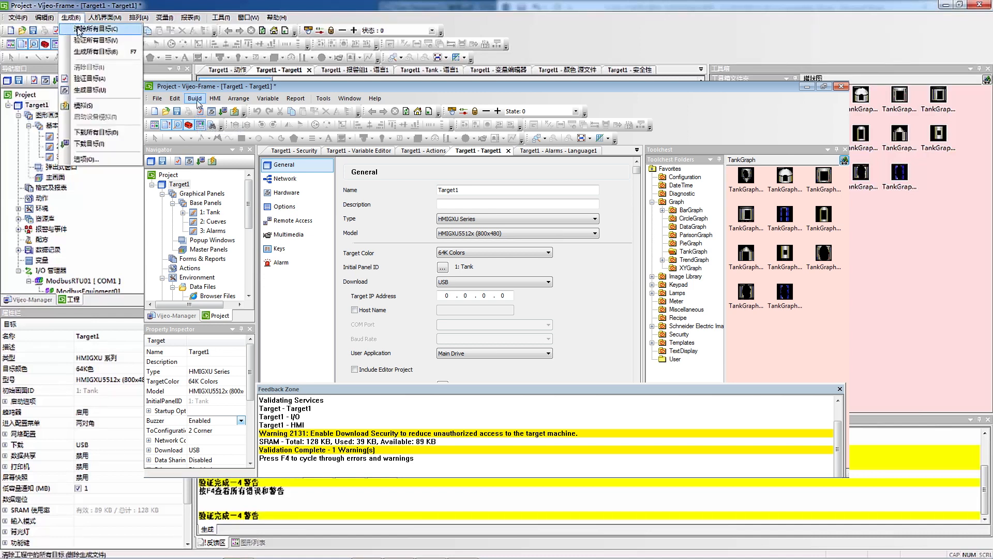
pyautogui.click(78, 30)
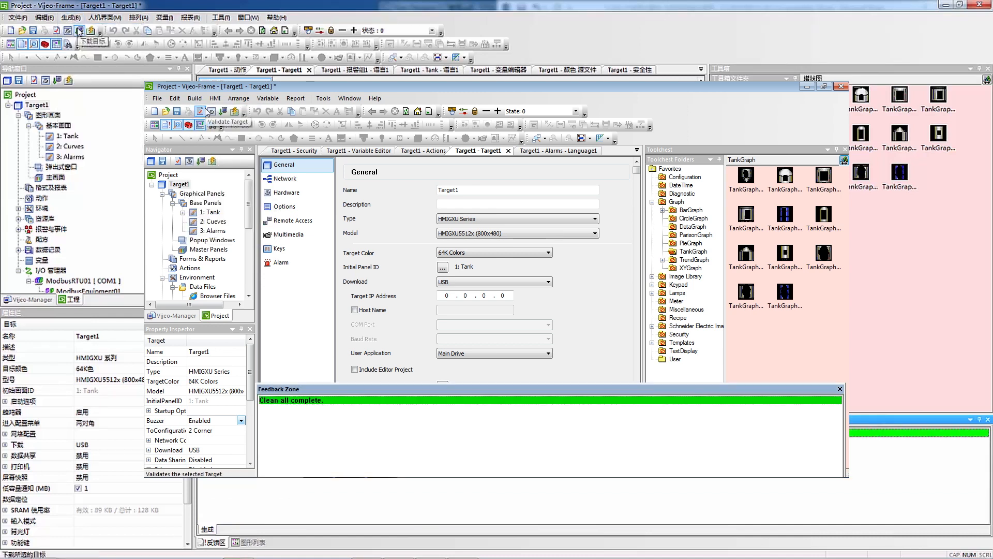
pyautogui.click(73, 19)
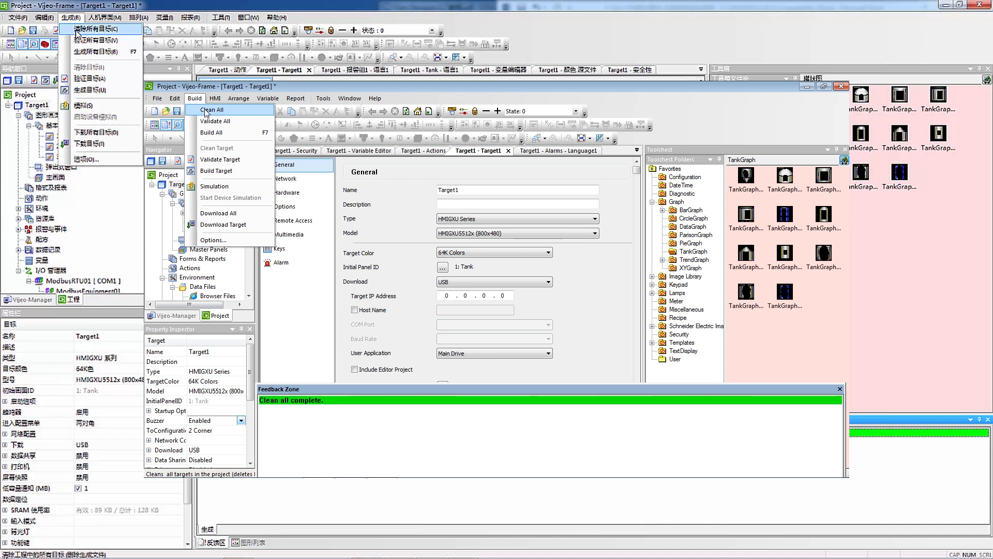
pyautogui.click(76, 29)
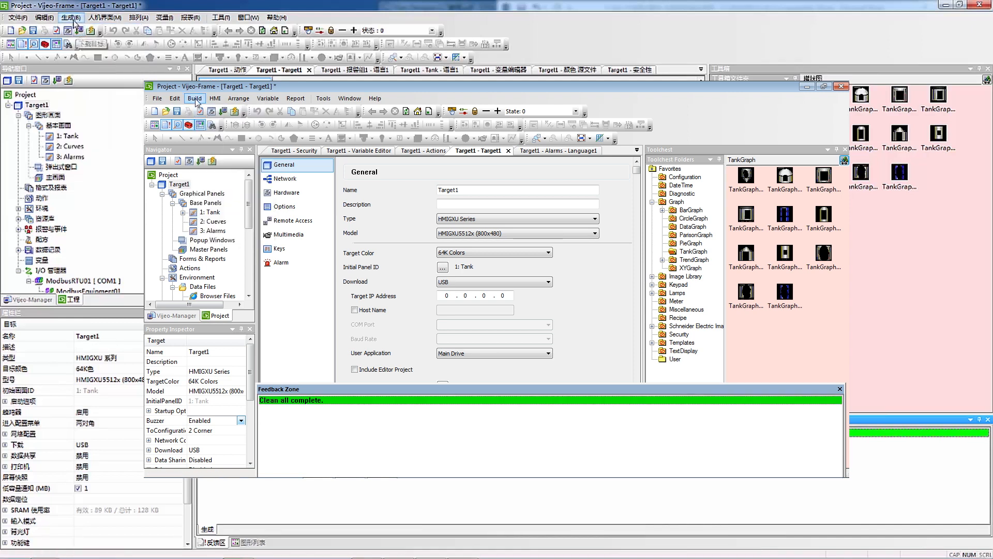
# Build all targets in the project and review the validation, compiling and romizing messages.
pyautogui.click(75, 19)
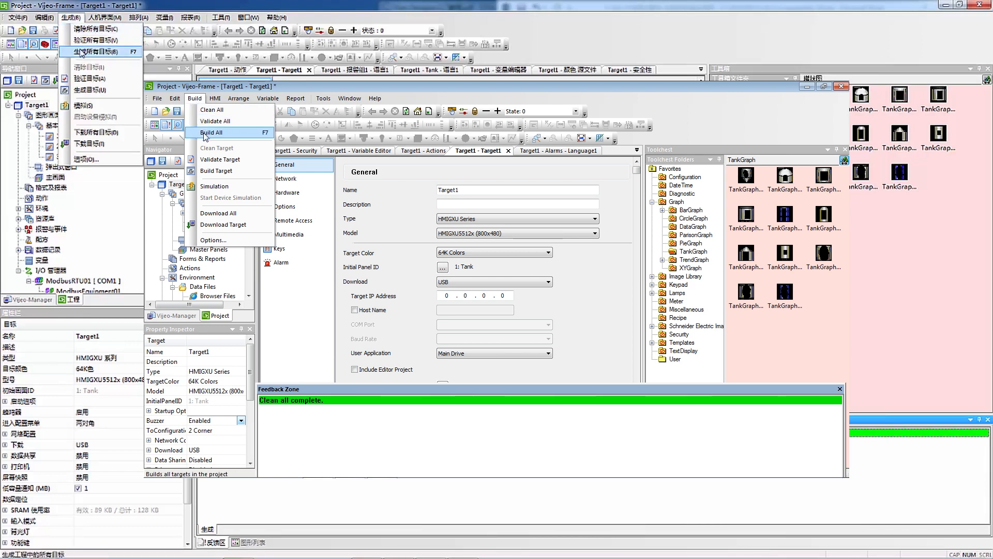
pyautogui.click(81, 52)
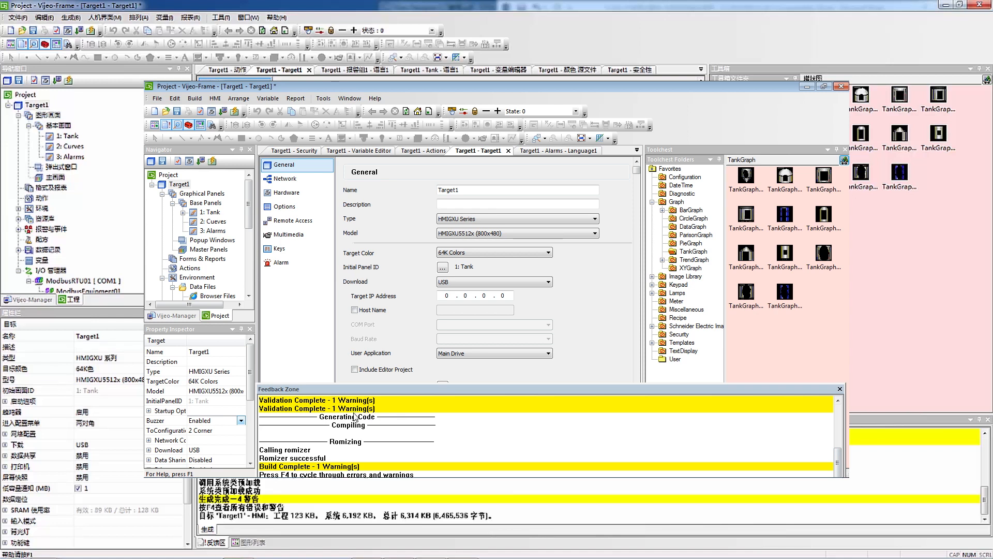
pyautogui.click(355, 416)
pyautogui.scroll(1, 355, 420)
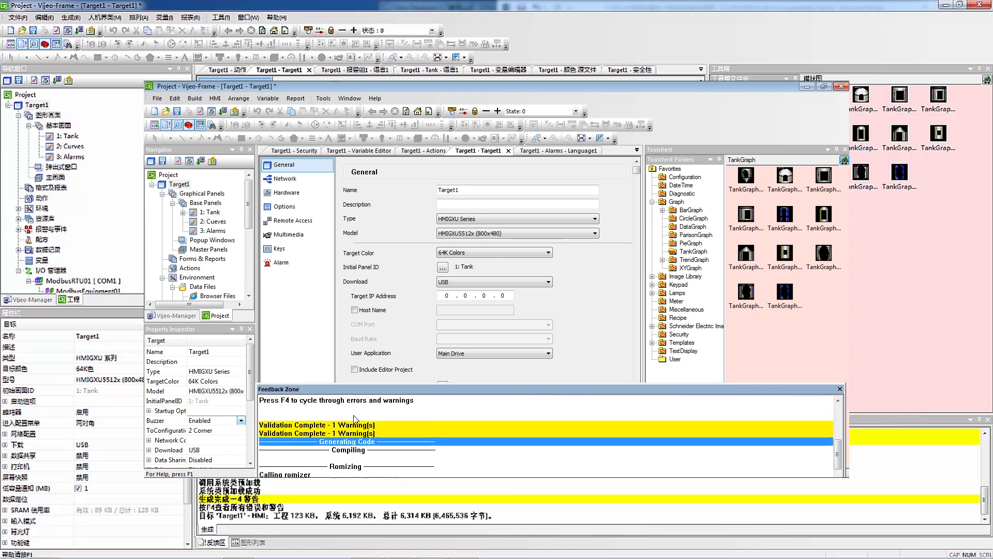
pyautogui.scroll(-1, 355, 421)
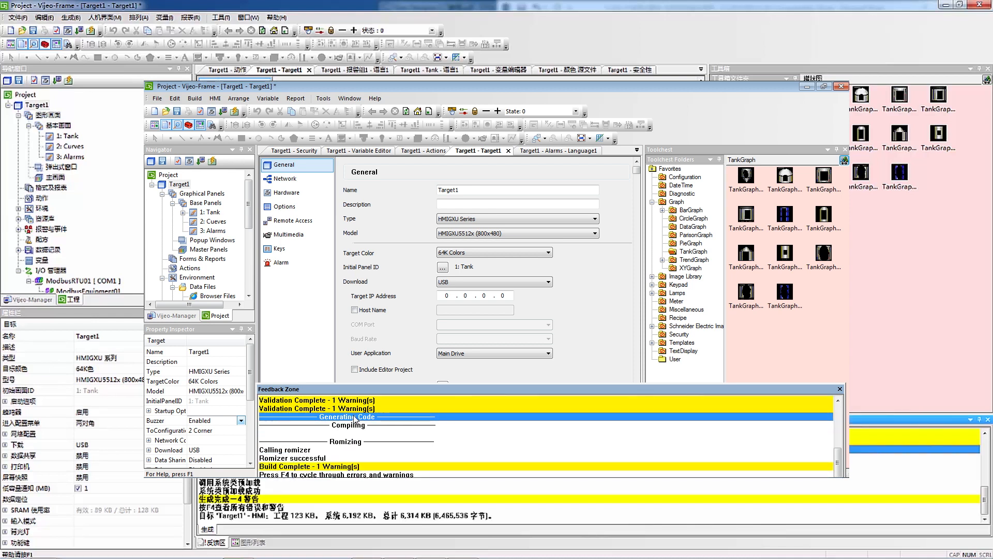
pyautogui.scroll(2, 355, 419)
pyautogui.scroll(2, 355, 419)
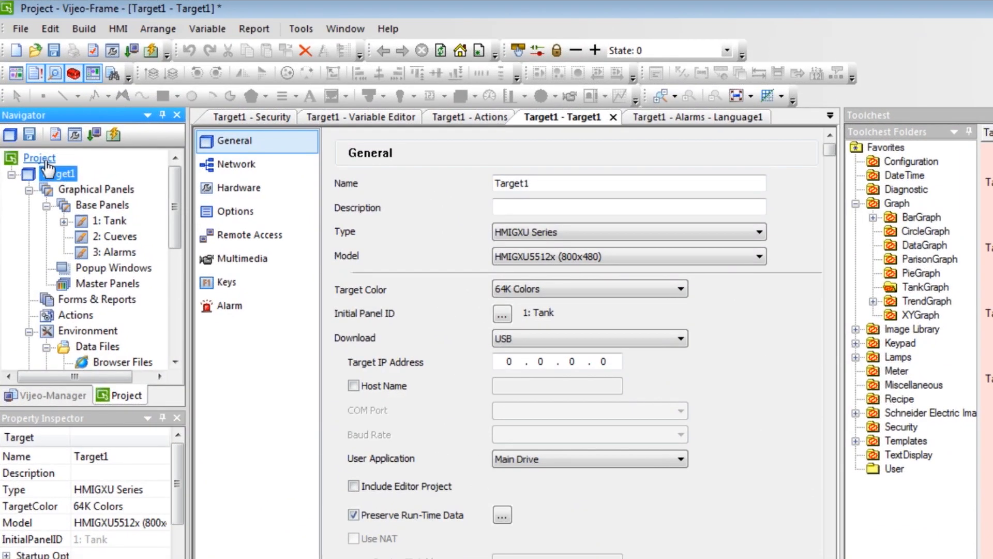
# Set the Download property of Target1 to USB and try to download the target over USB.
pyautogui.click(39, 144)
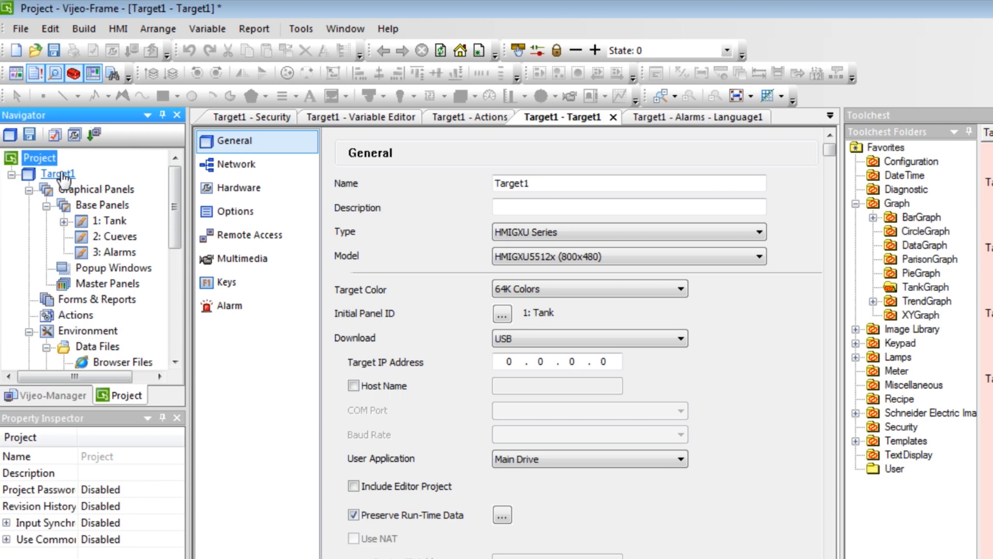
pyautogui.click(58, 174)
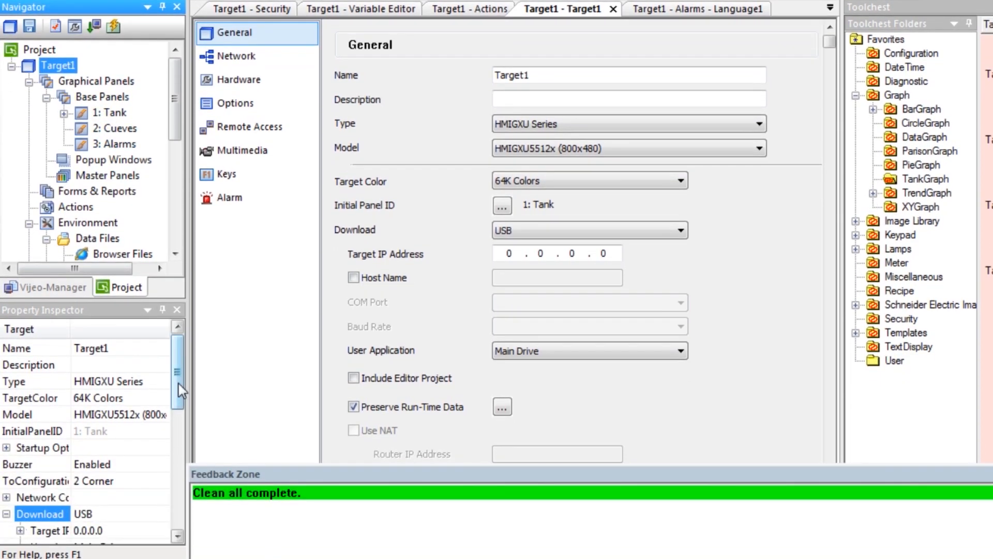
pyautogui.moveTo(178, 492); pyautogui.dragTo(180, 516)
pyautogui.moveTo(180, 407); pyautogui.dragTo(179, 422)
pyautogui.click(166, 416)
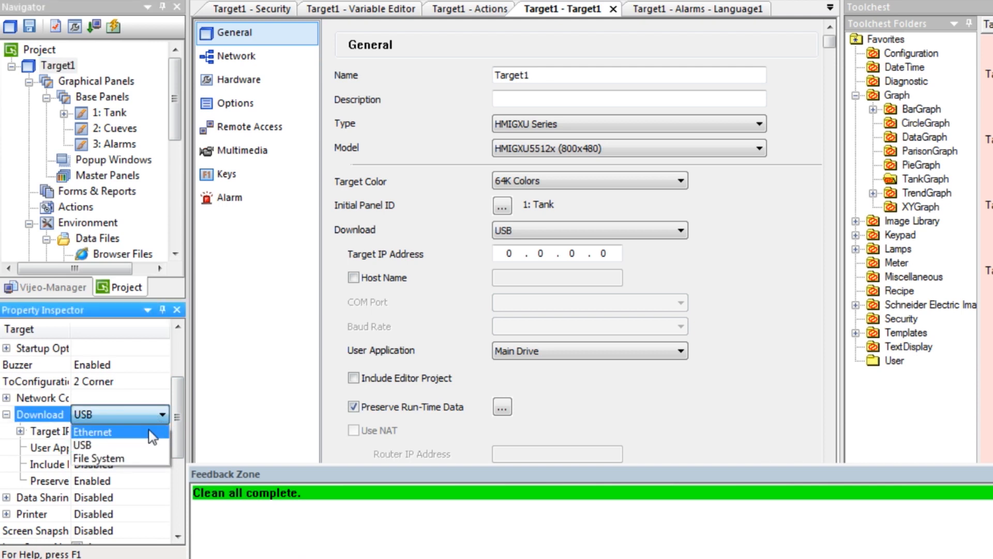
pyautogui.click(130, 448)
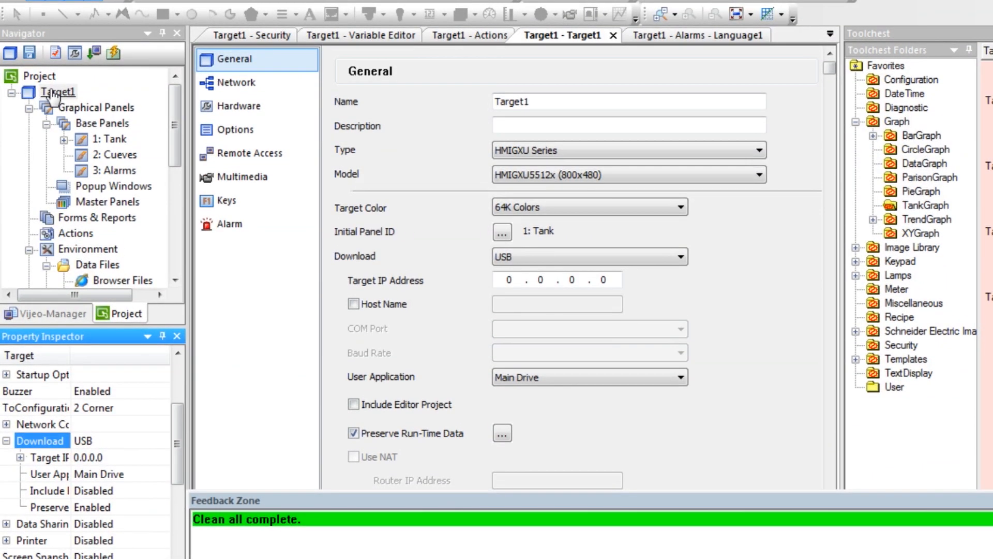
pyautogui.rightClick(51, 95)
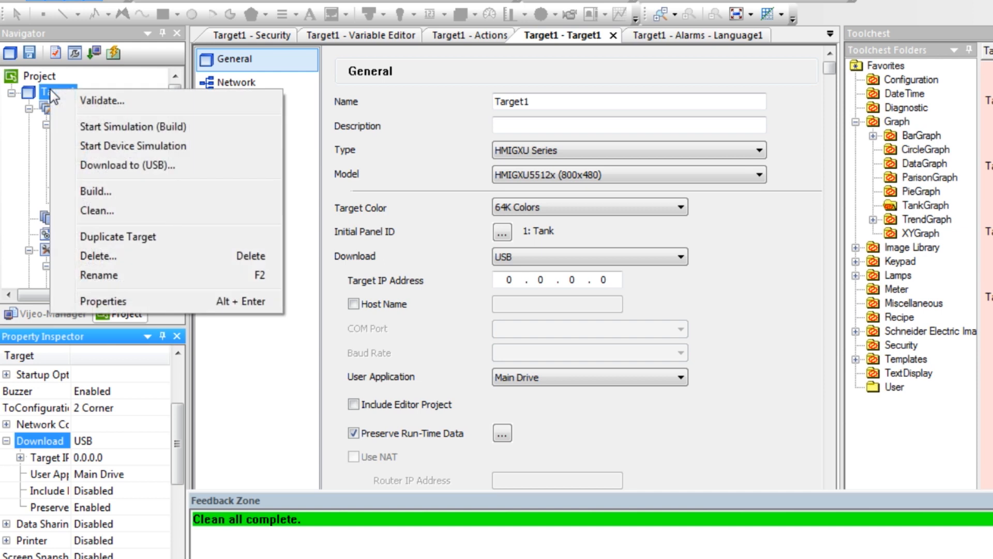
pyautogui.click(118, 167)
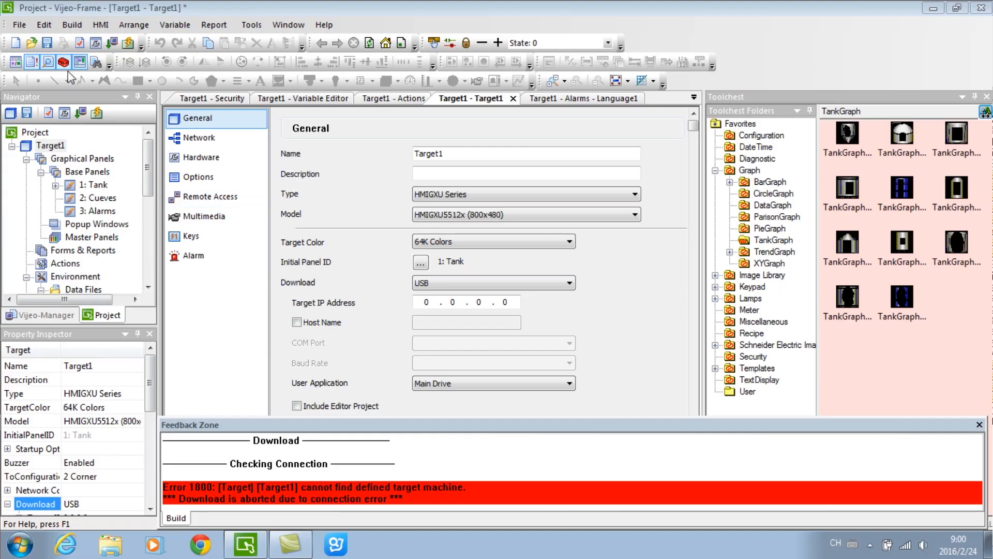
# Save the project and exit the editor.
pyautogui.click(49, 45)
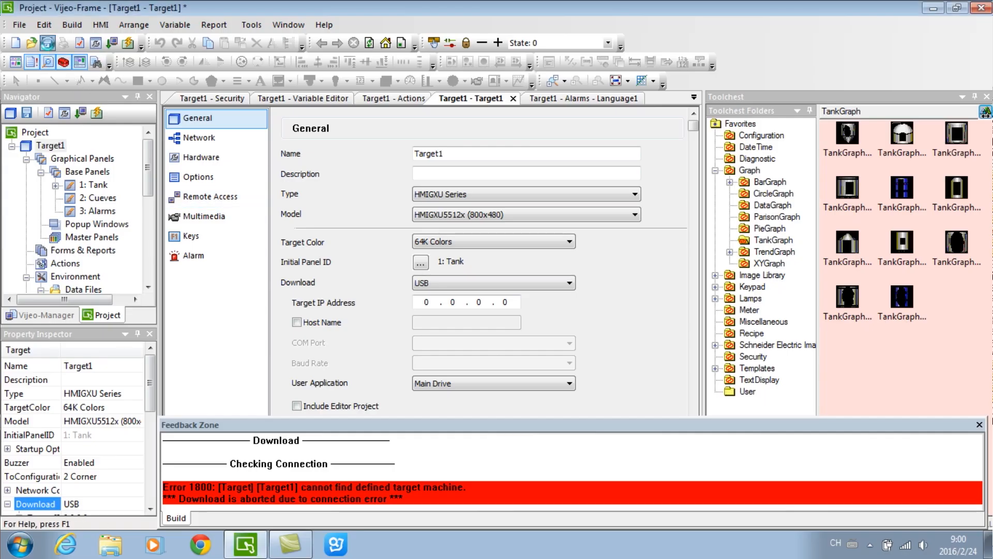
pyautogui.click(20, 24)
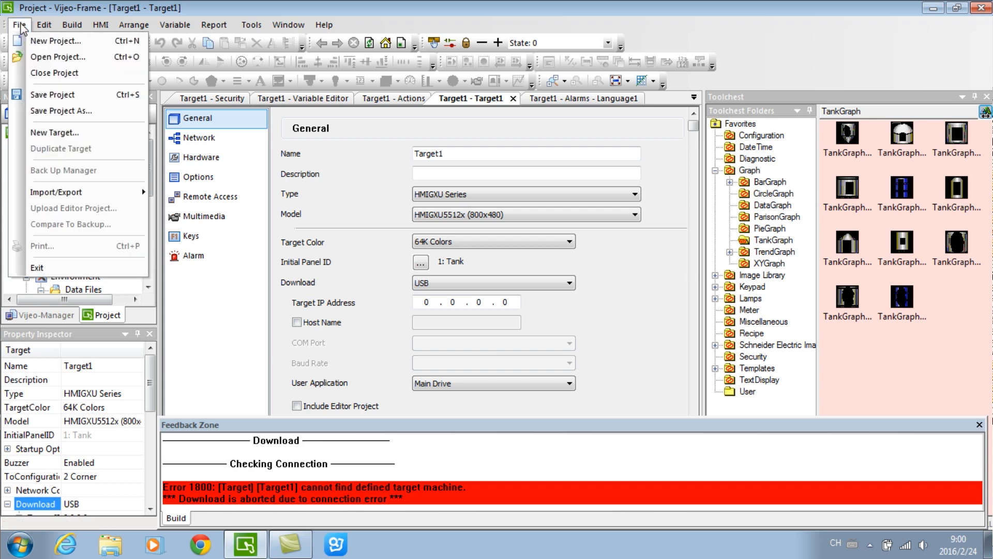
pyautogui.click(57, 268)
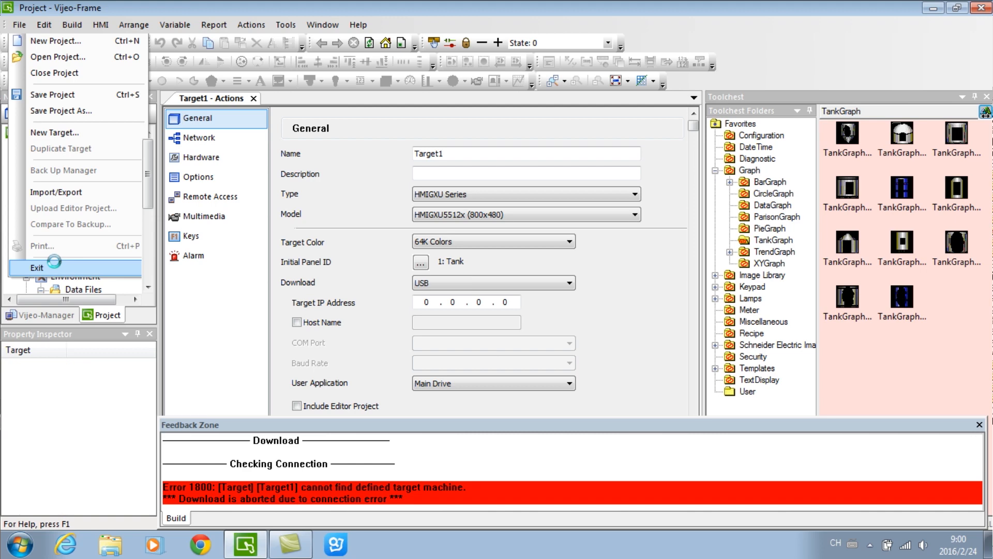